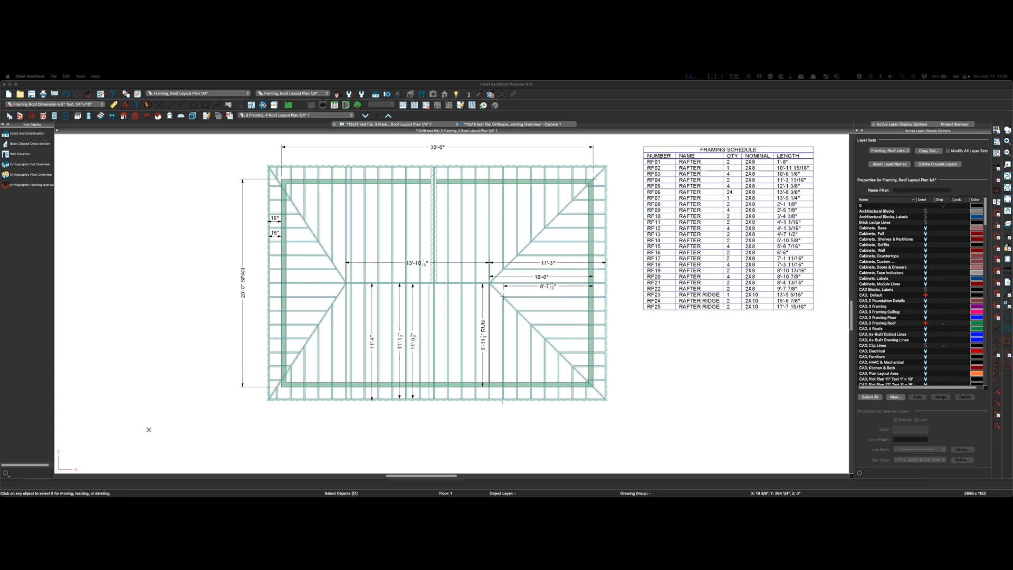
- Relocate the left extension line of the horizontal ridge dimension from the hip corner to the end of the ridge board
scroll(343, 275, "up", 3)
scroll(340, 274, "up", 2)
left_click(439, 243)
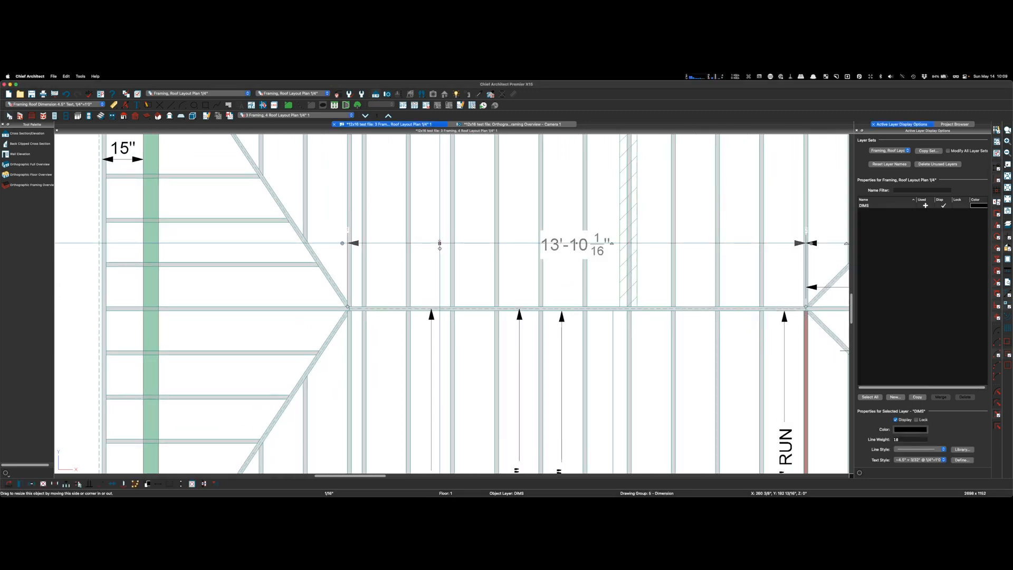
scroll(344, 309, "up", 2)
scroll(338, 314, "up", 2)
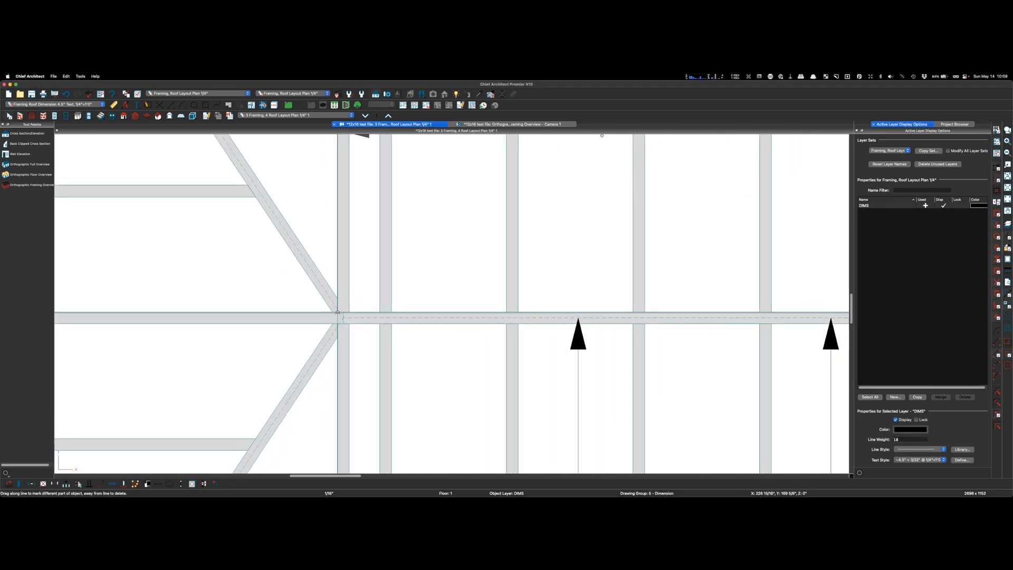
left_click_drag(337, 312, 343, 312)
scroll(333, 211, "down", 4)
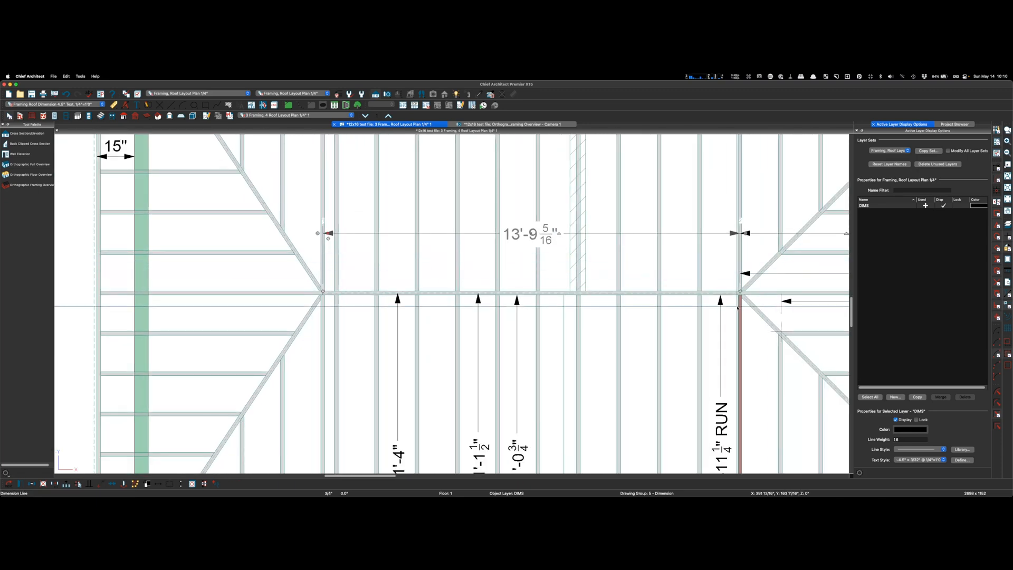
scroll(740, 307, "up", 4)
scroll(738, 298, "down", 4)
scroll(736, 296, "down", 6)
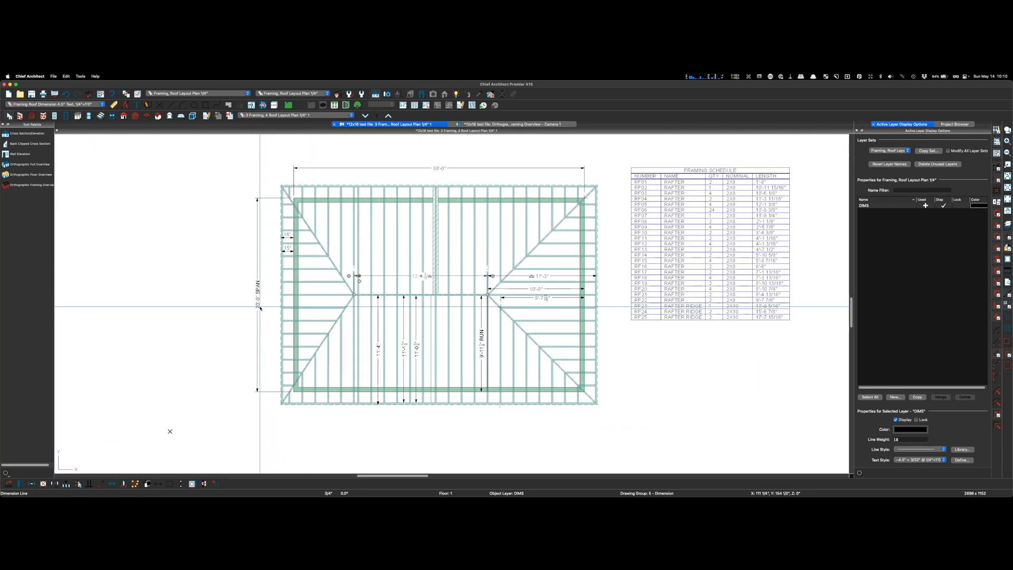
scroll(260, 307, "down", 1)
scroll(666, 189, "up", 1)
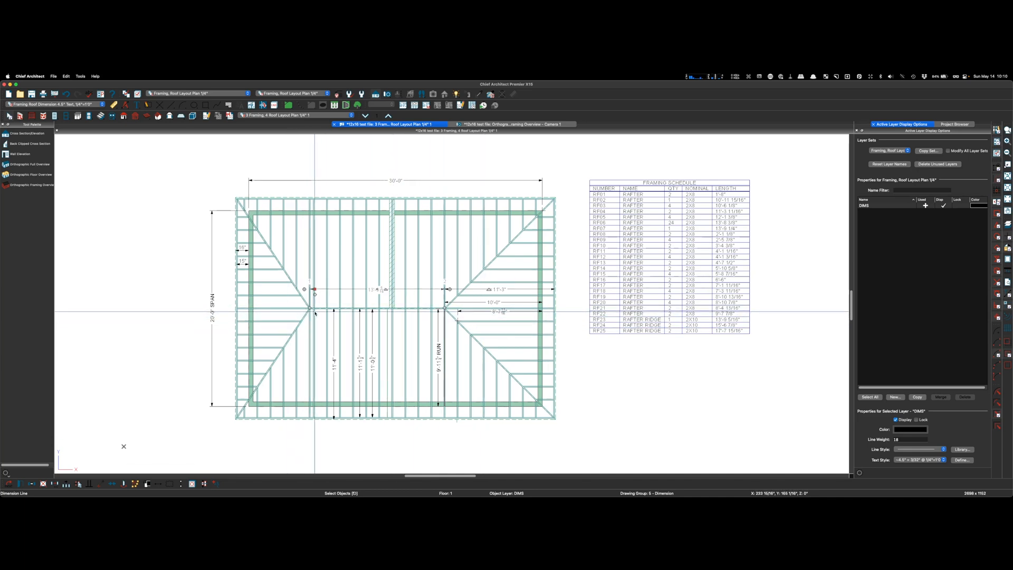
- Examine the 3D roof framing at the ridge ends, where the hip and common rafters meet the ridge board
left_click(507, 124)
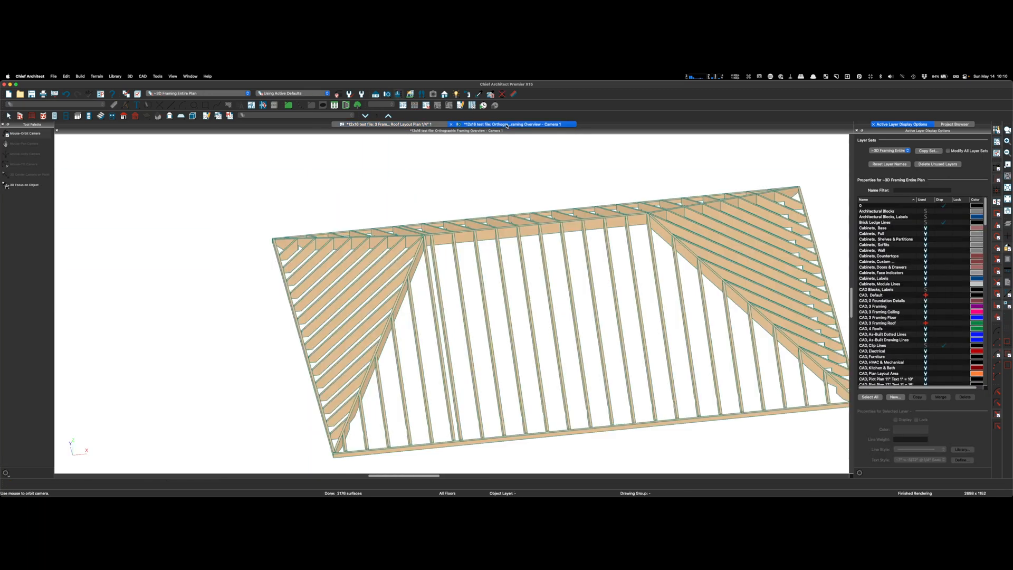
left_click_drag(455, 259, 438, 233)
scroll(637, 201, "up", 5)
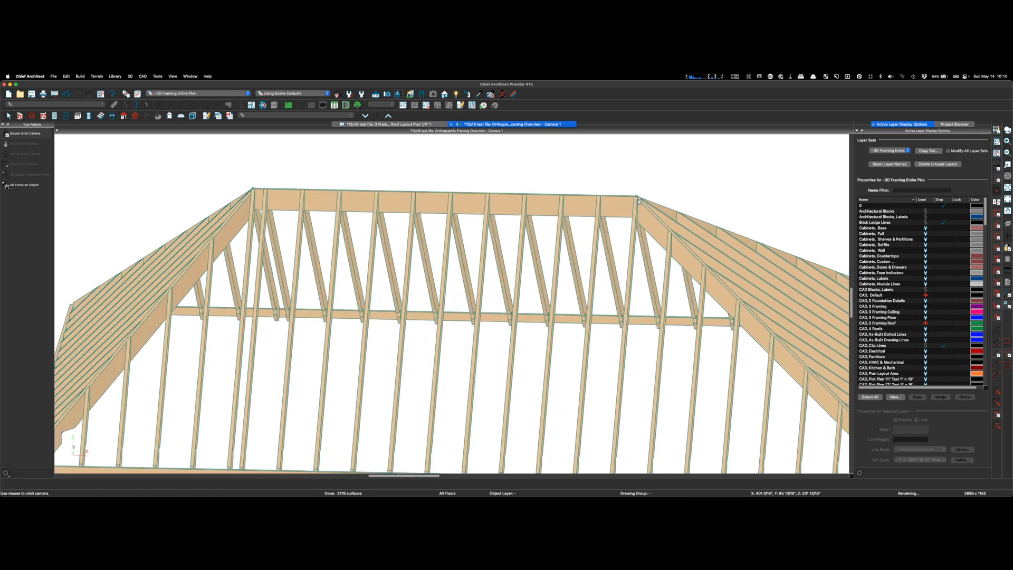
scroll(636, 200, "up", 3)
scroll(611, 204, "up", 2)
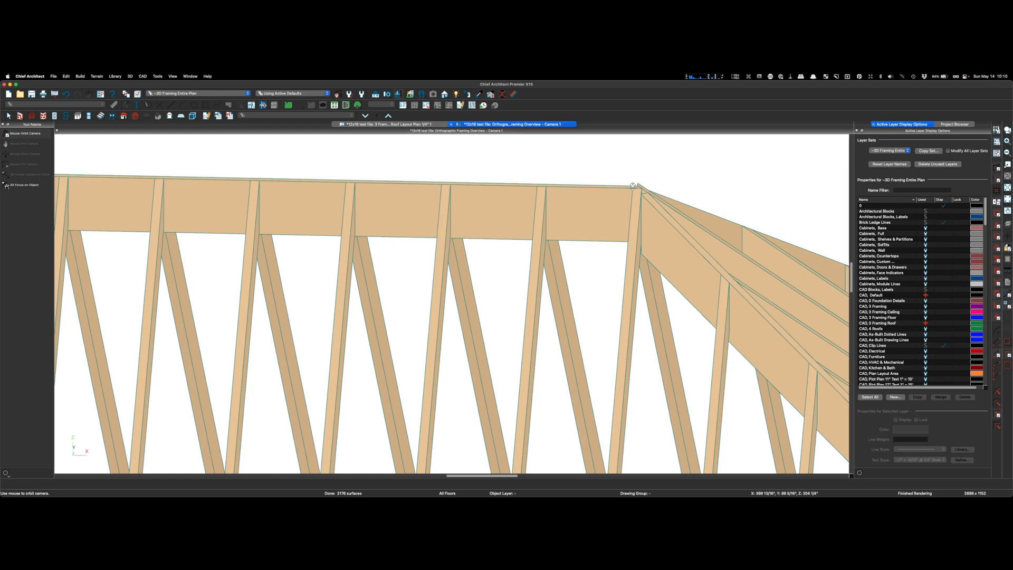
scroll(637, 185, "up", 3)
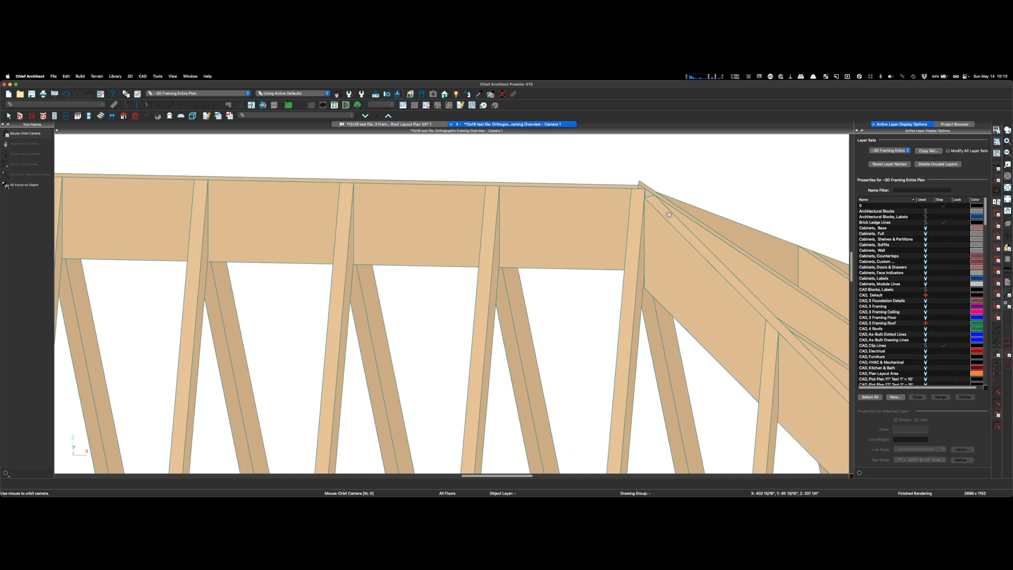
left_click_drag(619, 215, 631, 336)
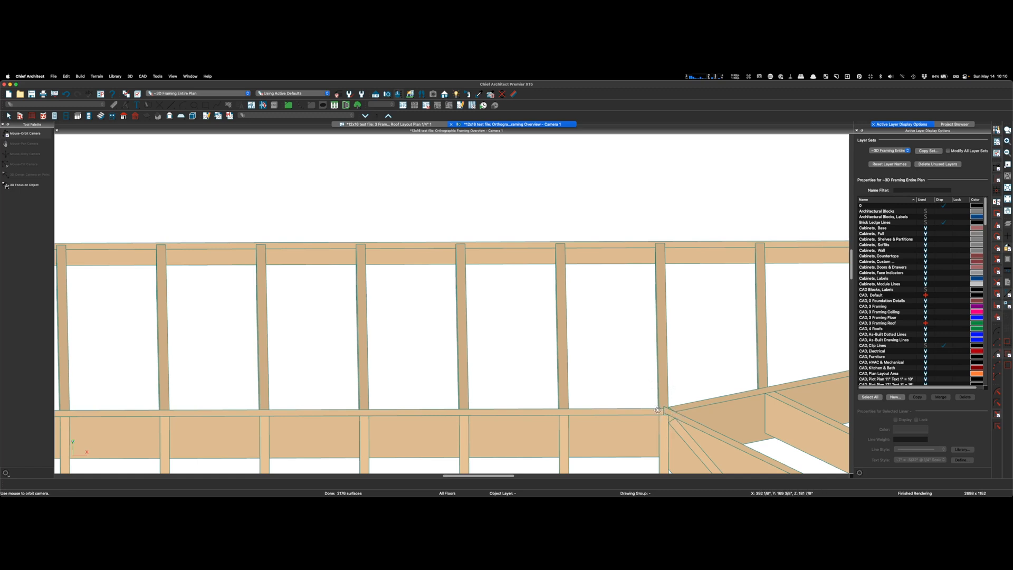
scroll(650, 269, "down", 2)
scroll(650, 267, "down", 5)
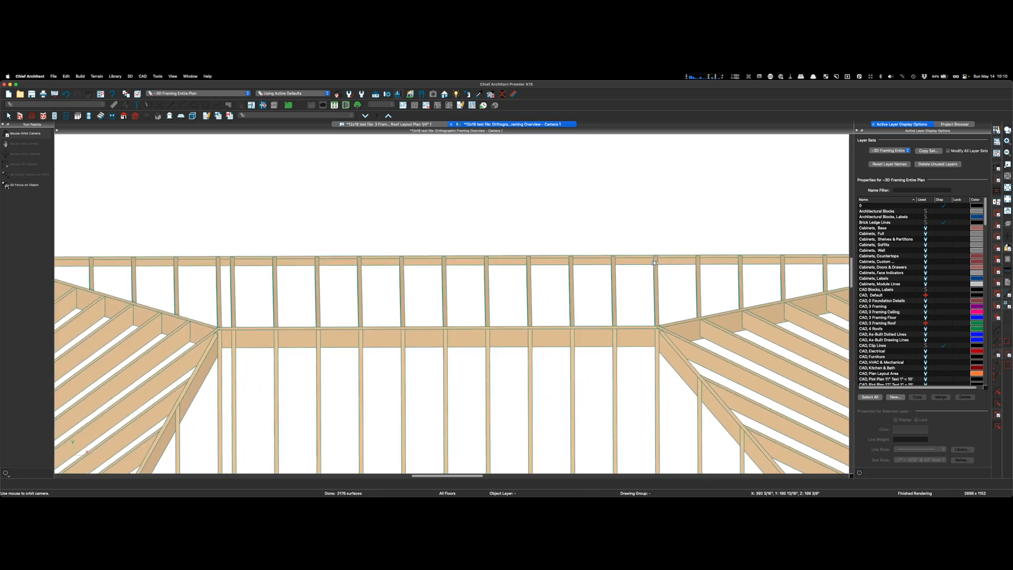
scroll(654, 261, "down", 4)
left_click_drag(604, 323, 658, 290)
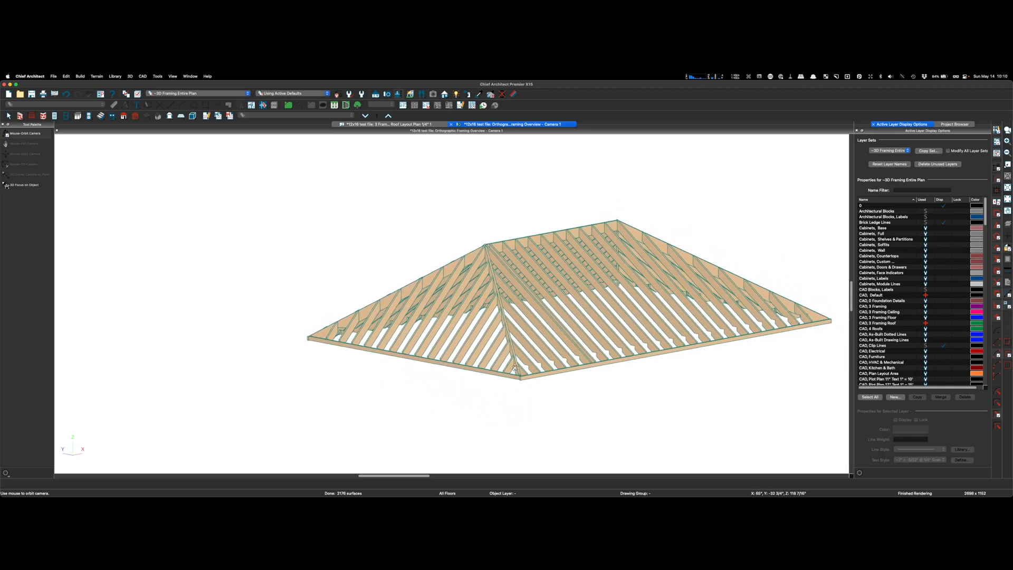
- Examine the hip rafter's tail and wall notch at the eave corner in the 3D framing view
left_click_drag(470, 349, 428, 329)
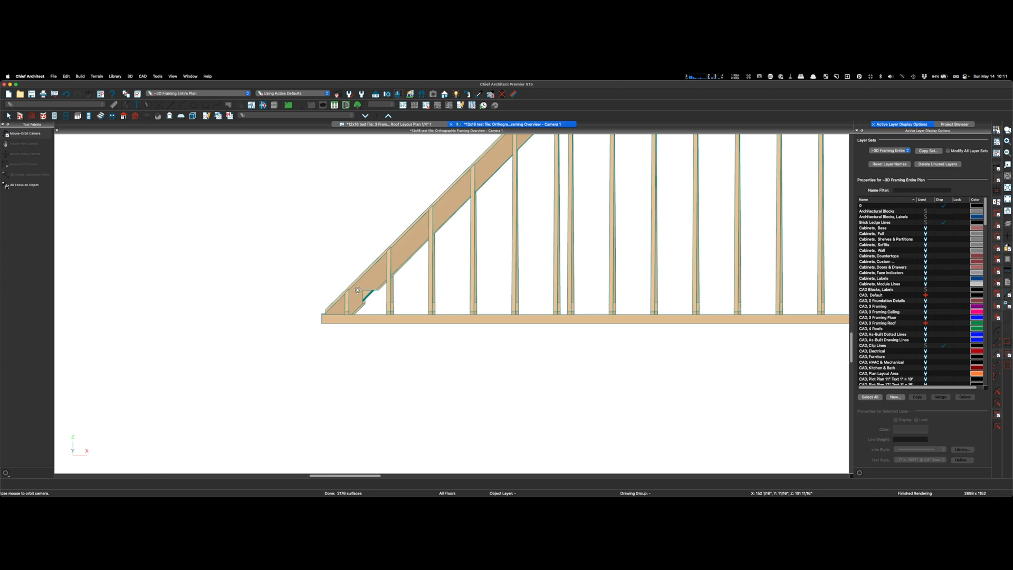
scroll(372, 292, "up", 5)
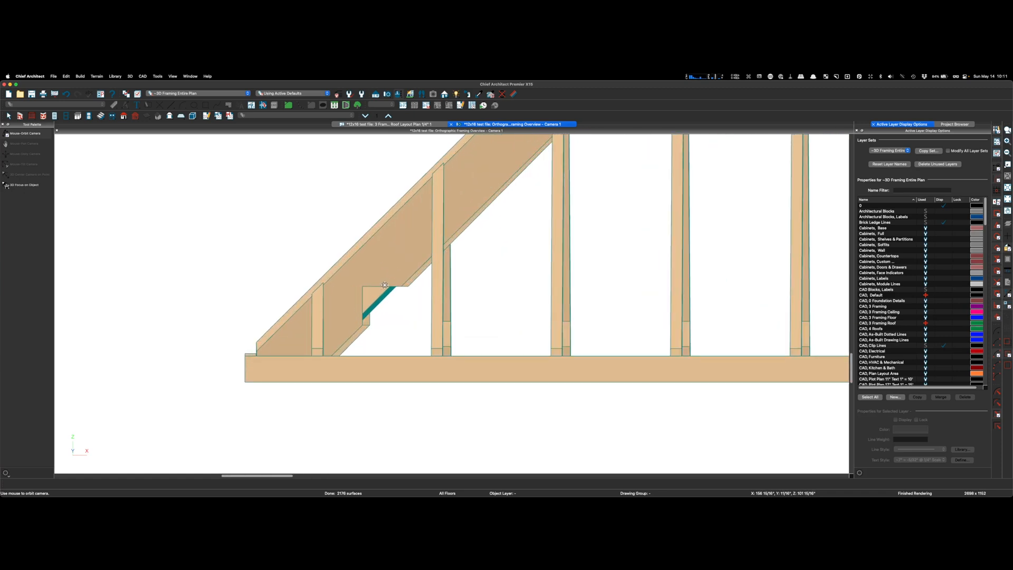
mouse_move(401, 271)
left_mouse_down()
mouse_move(401, 262)
mouse_move(413, 268)
left_mouse_up()
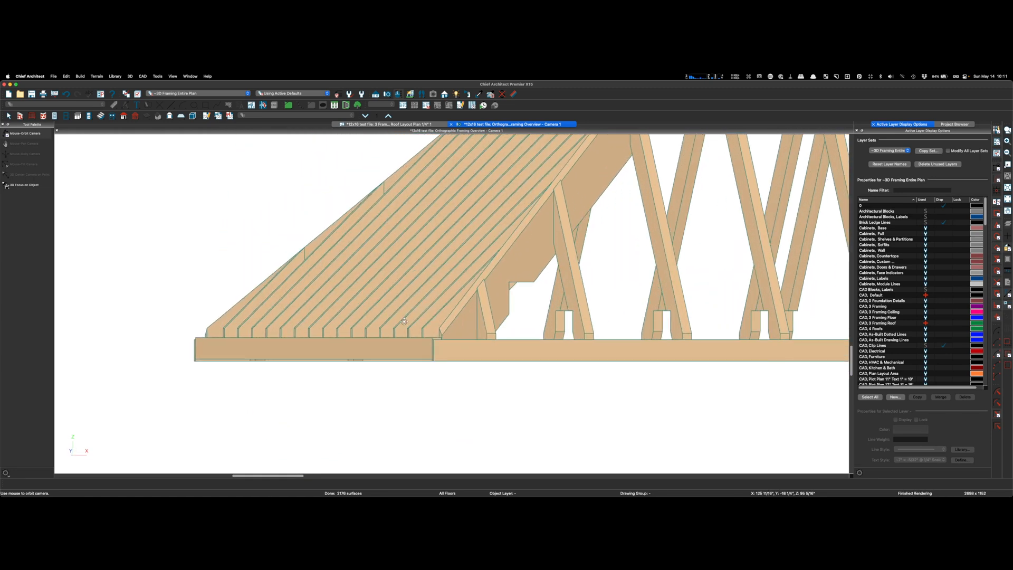
scroll(411, 333, "up", 1)
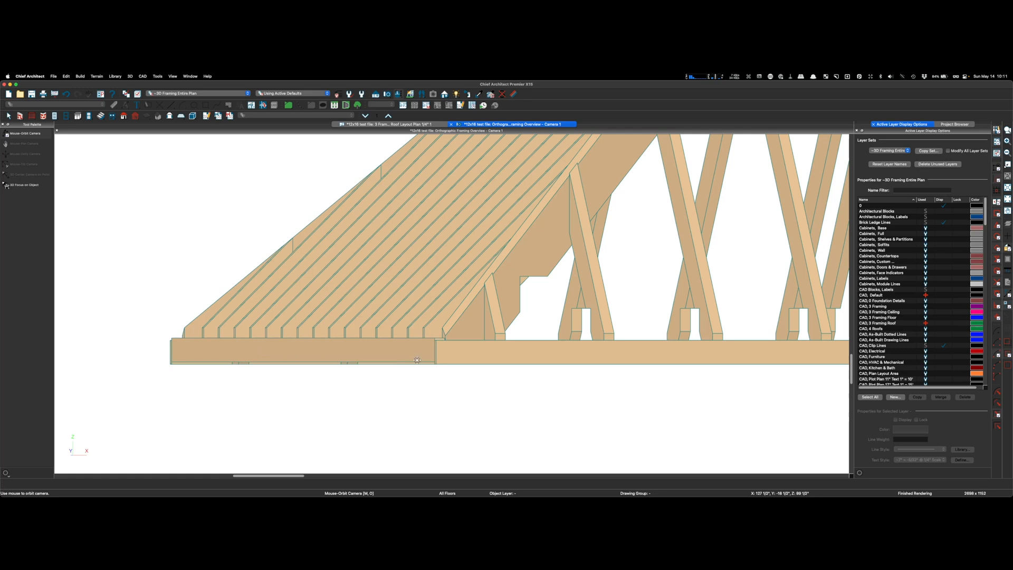
left_click_drag(442, 352, 419, 351)
scroll(352, 363, "down", 10)
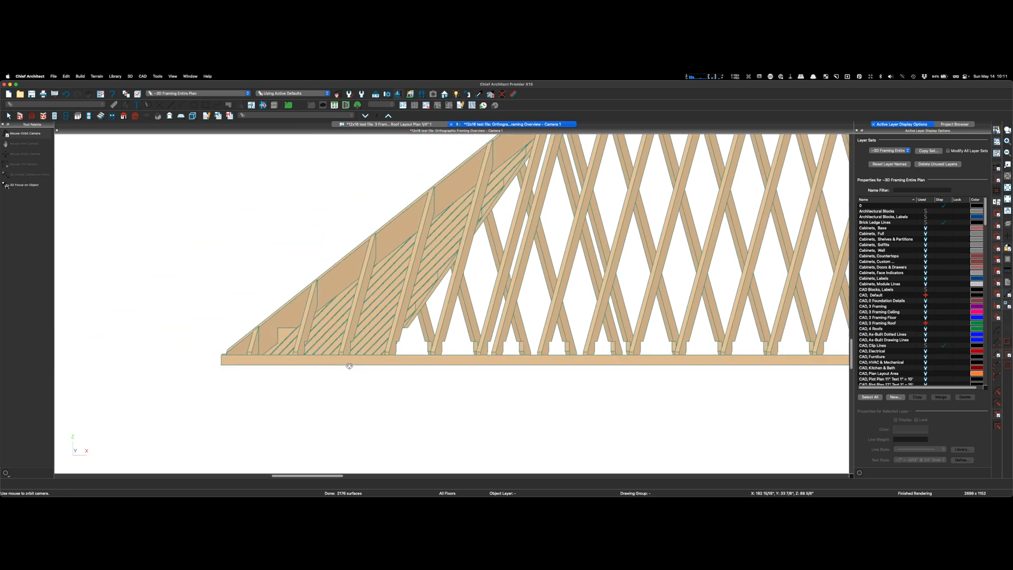
left_click_drag(602, 320, 660, 258)
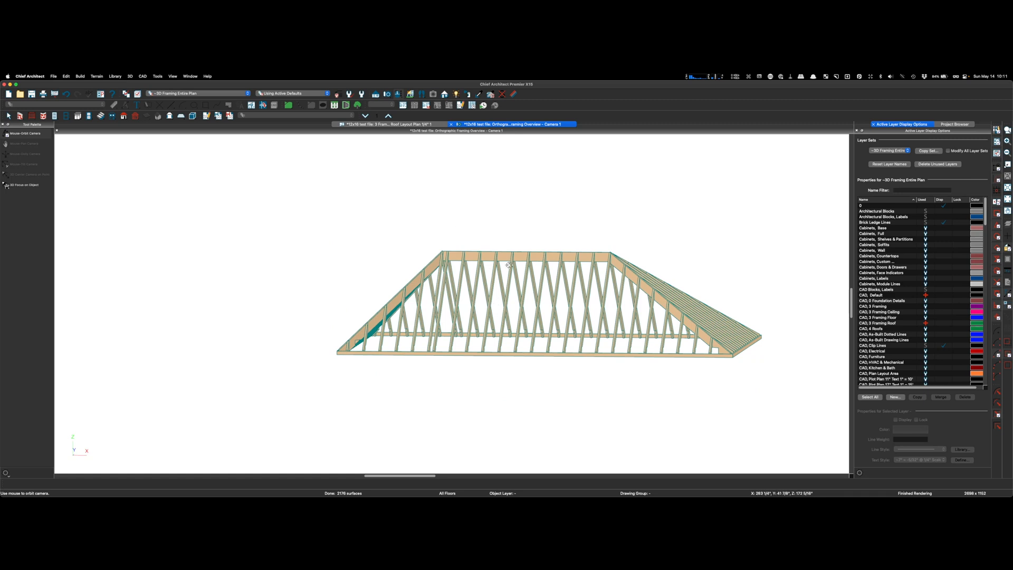
- Create a back clipped cross section from the roof layout plan, cut lengthwise through the roof along the ridge
left_click(381, 125)
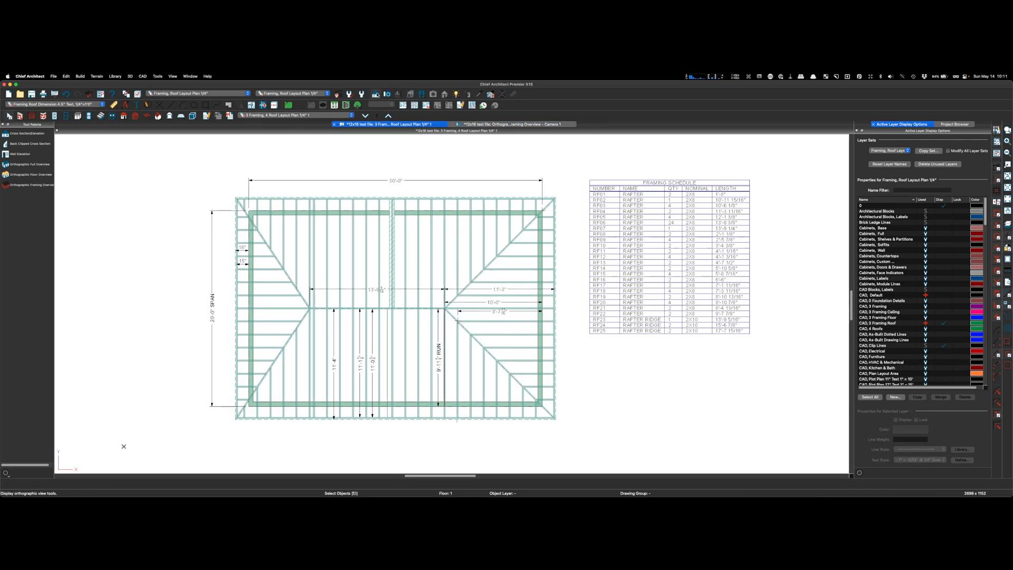
left_click(25, 133)
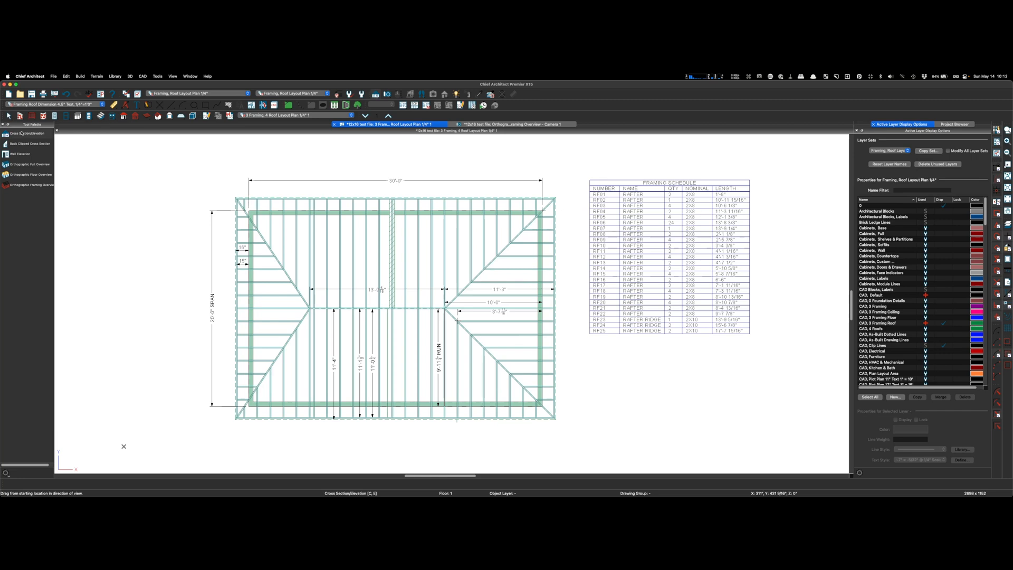
left_click(29, 144)
scroll(295, 308, "up", 6)
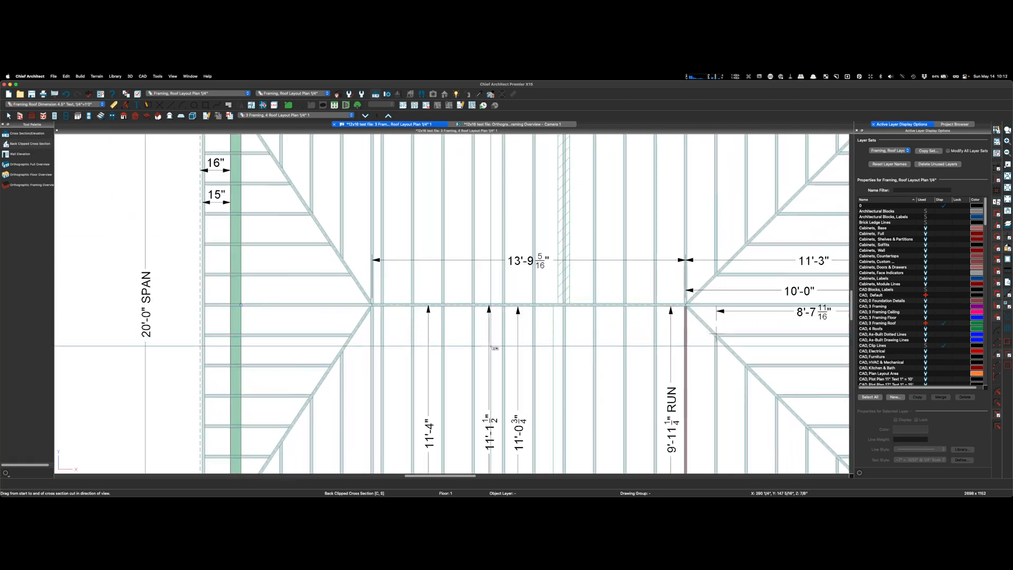
left_click_drag(576, 301, 576, 277)
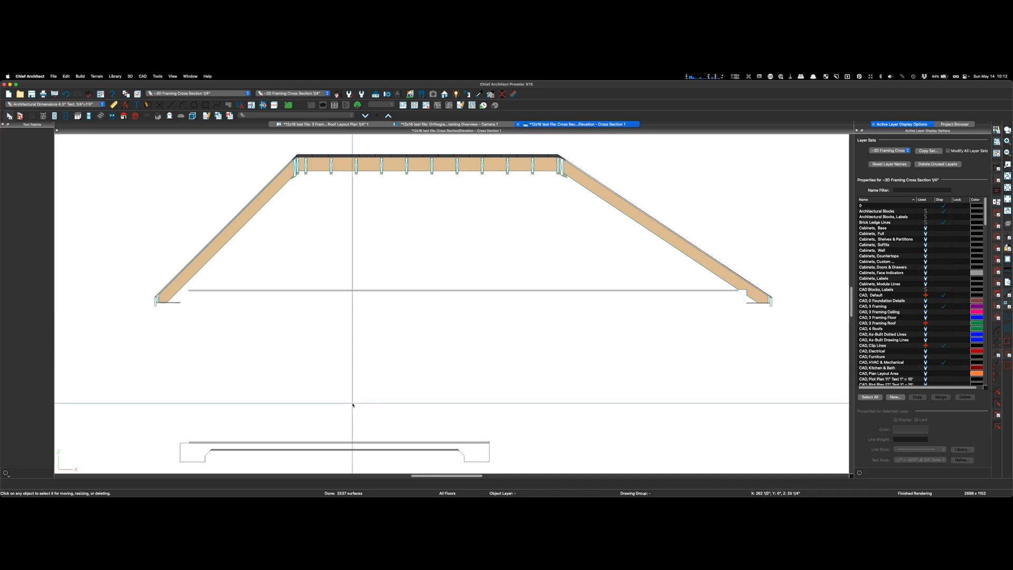
scroll(416, 390, "down", 3)
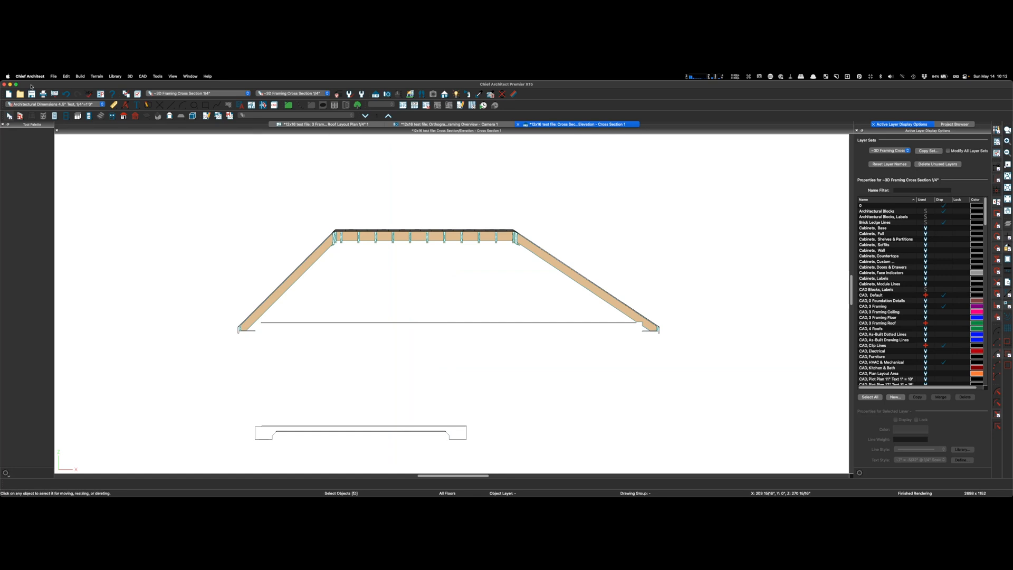
left_click(67, 76)
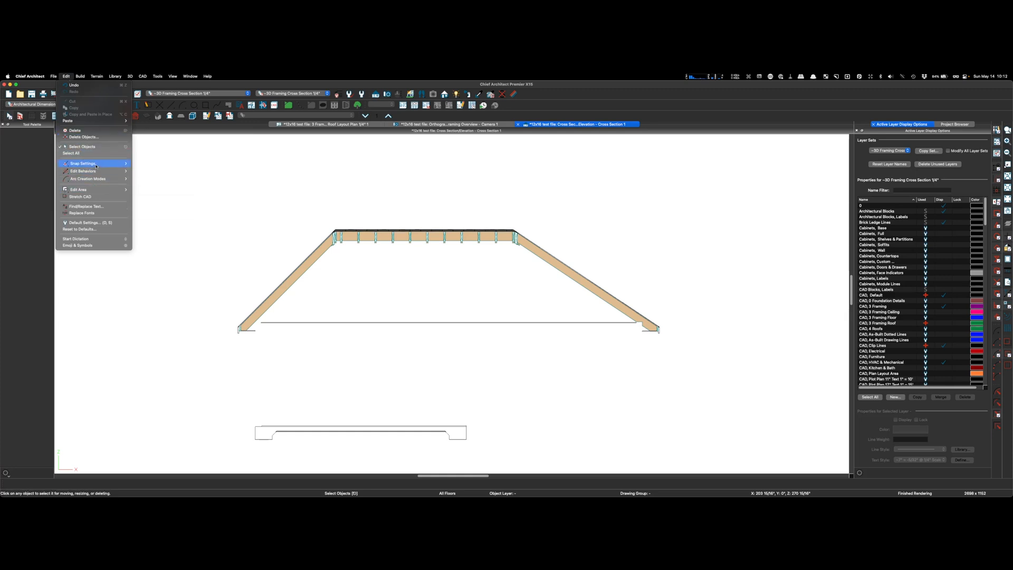
mouse_move(96, 172)
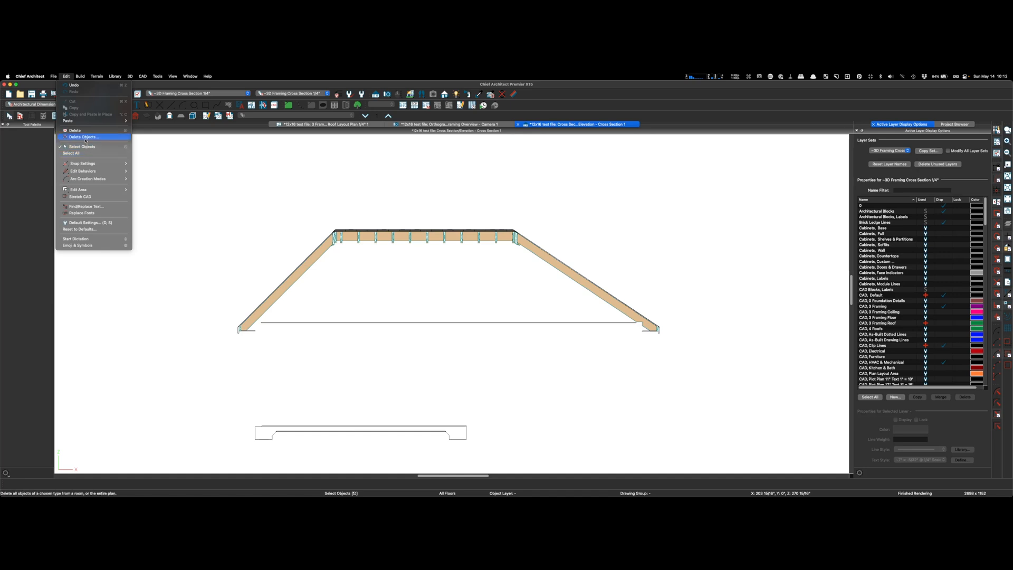
left_click(82, 137)
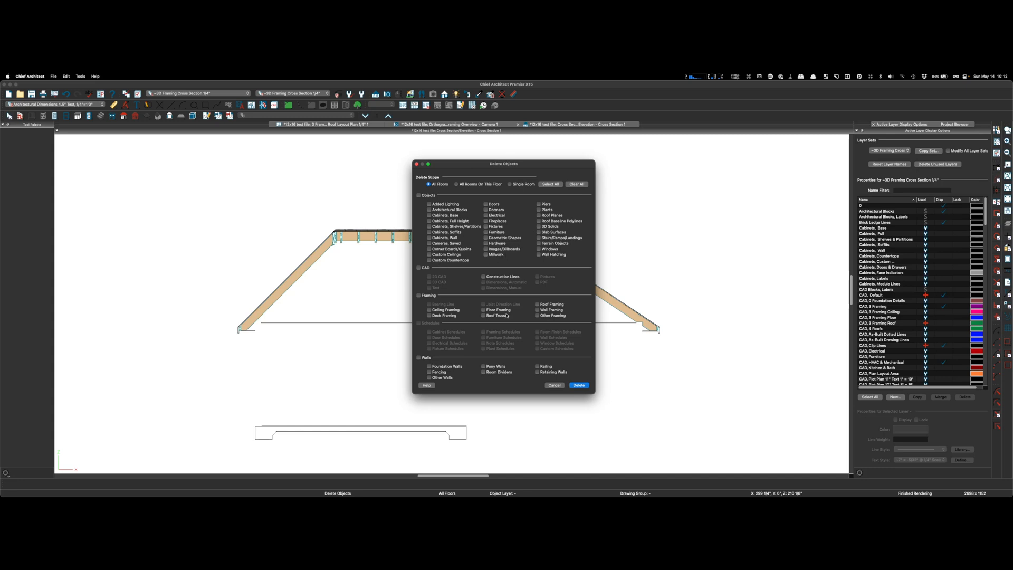
left_click(555, 385)
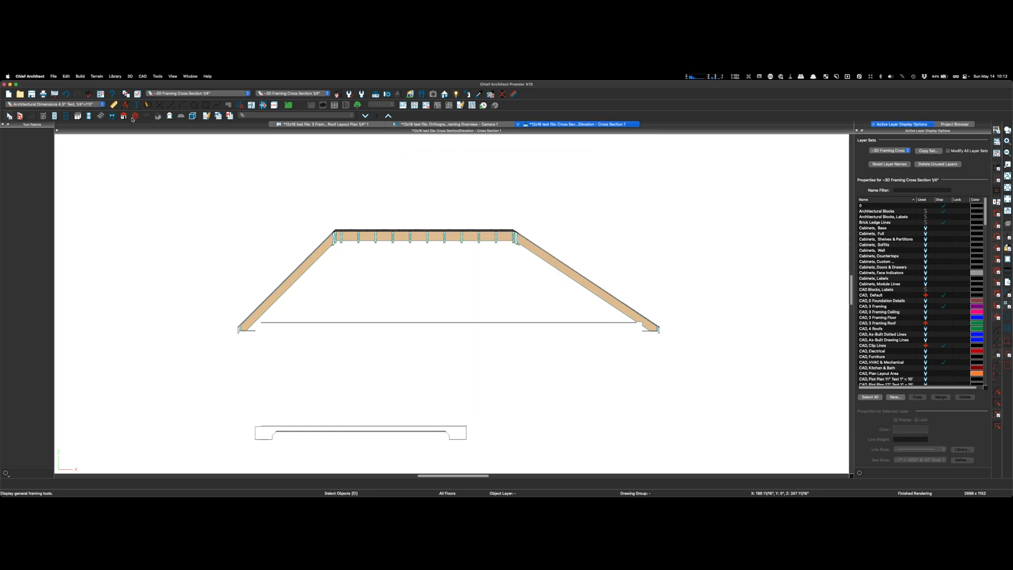
- Delete the foundation and all of its data from the model
left_click(112, 117)
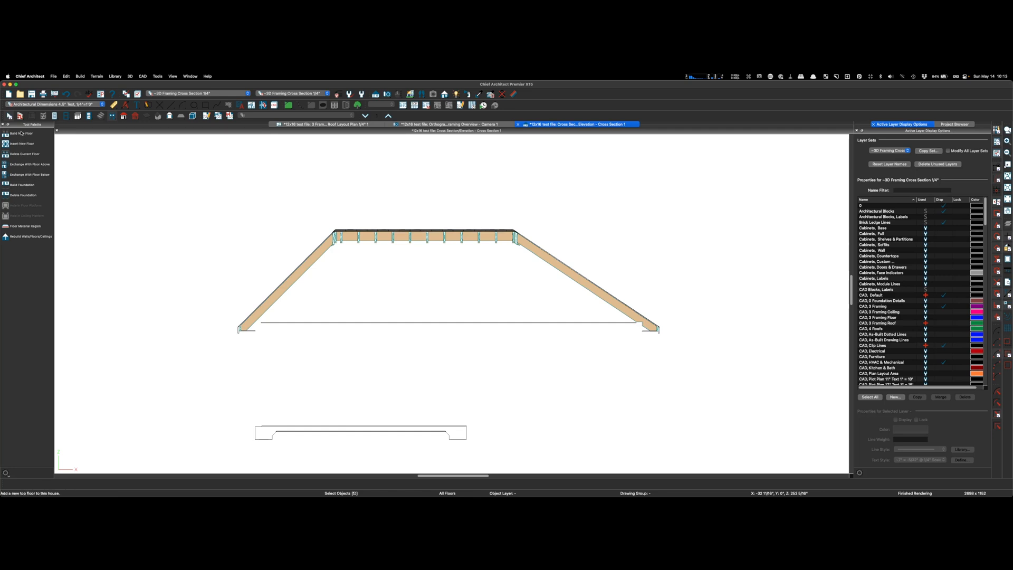
left_click(23, 195)
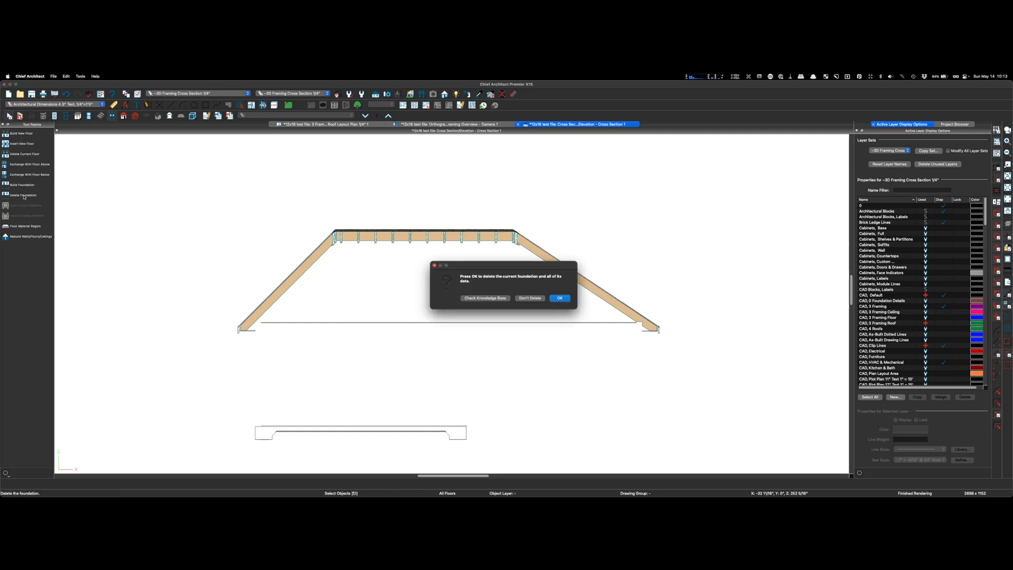
left_click(559, 298)
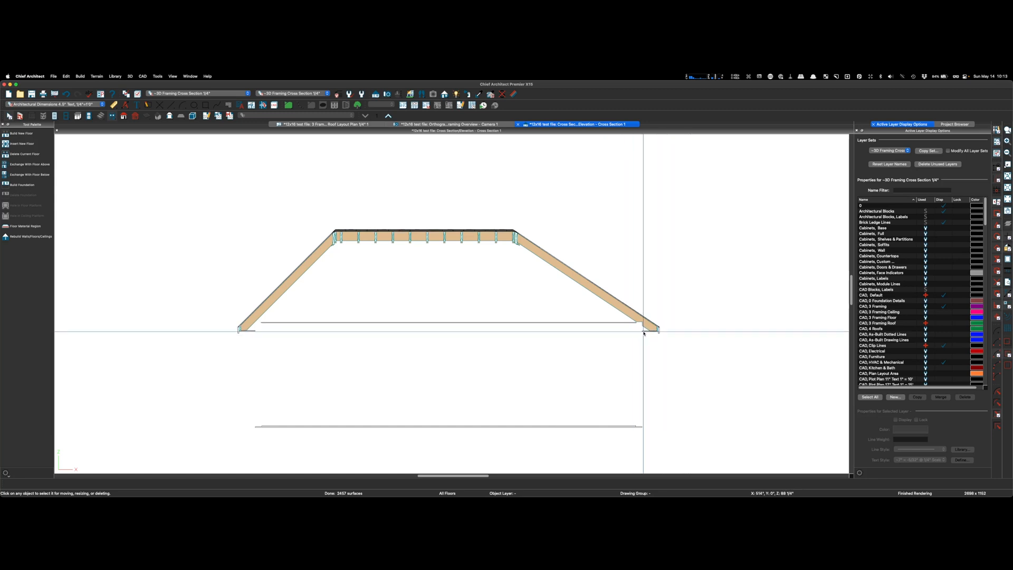
scroll(657, 330, "up", 2)
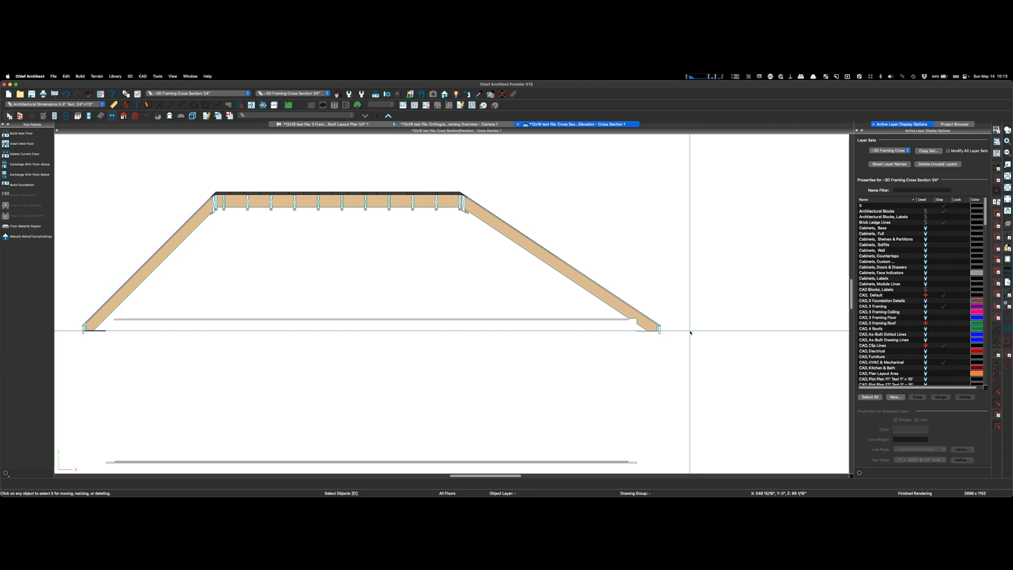
scroll(713, 331, "down", 1)
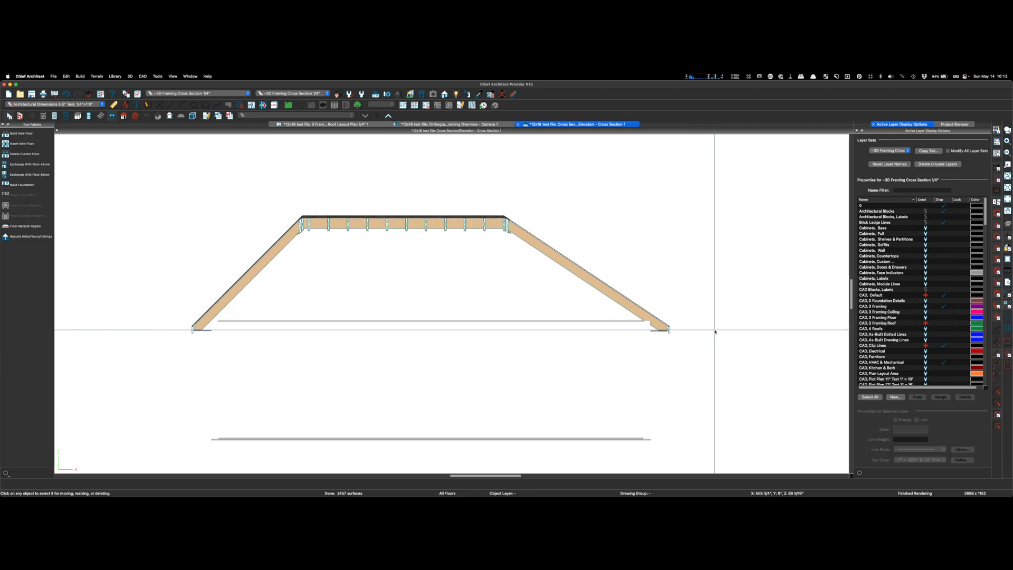
scroll(301, 218, "up", 2)
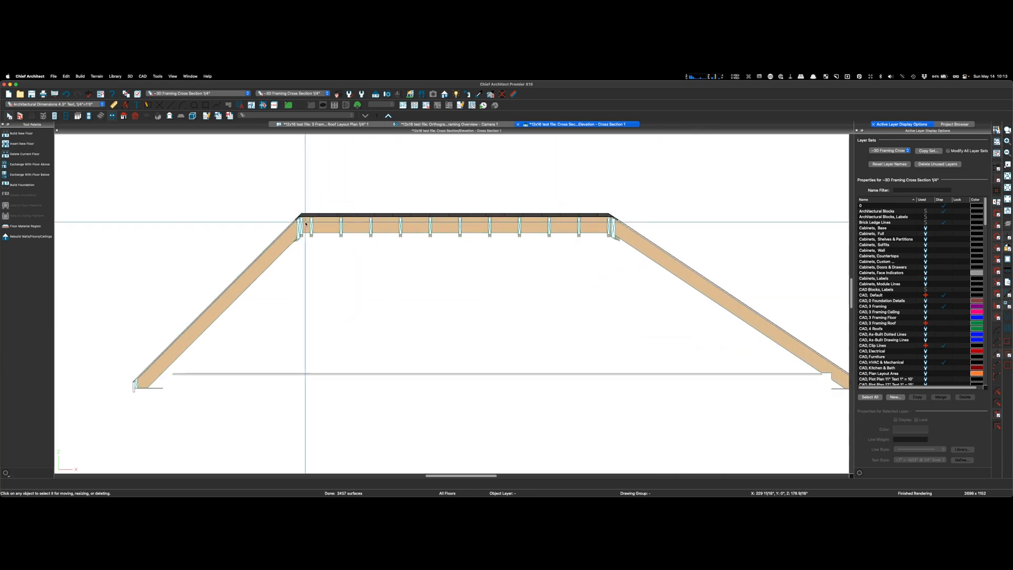
scroll(335, 211, "down", 1)
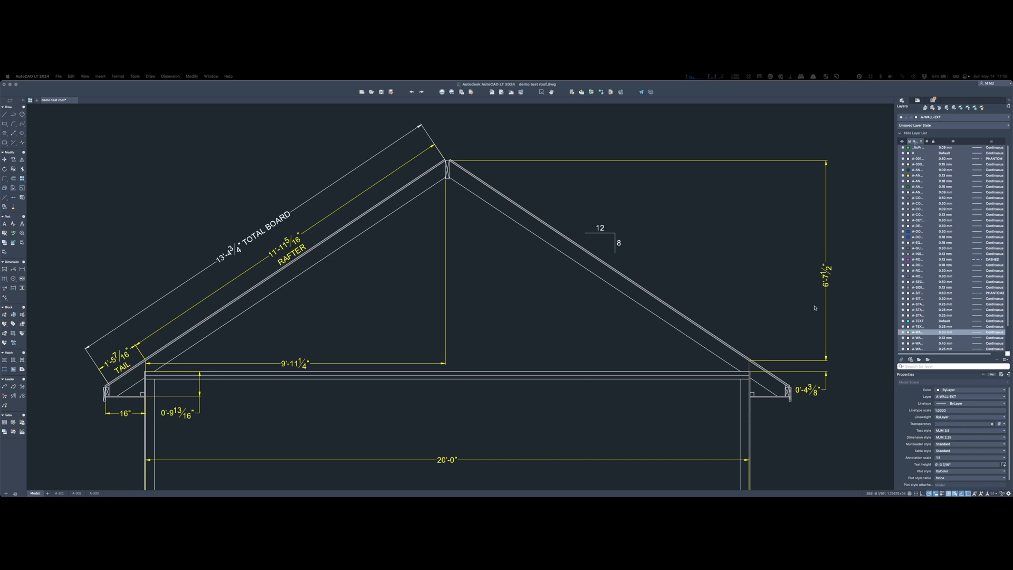
scroll(835, 306, "down", 5)
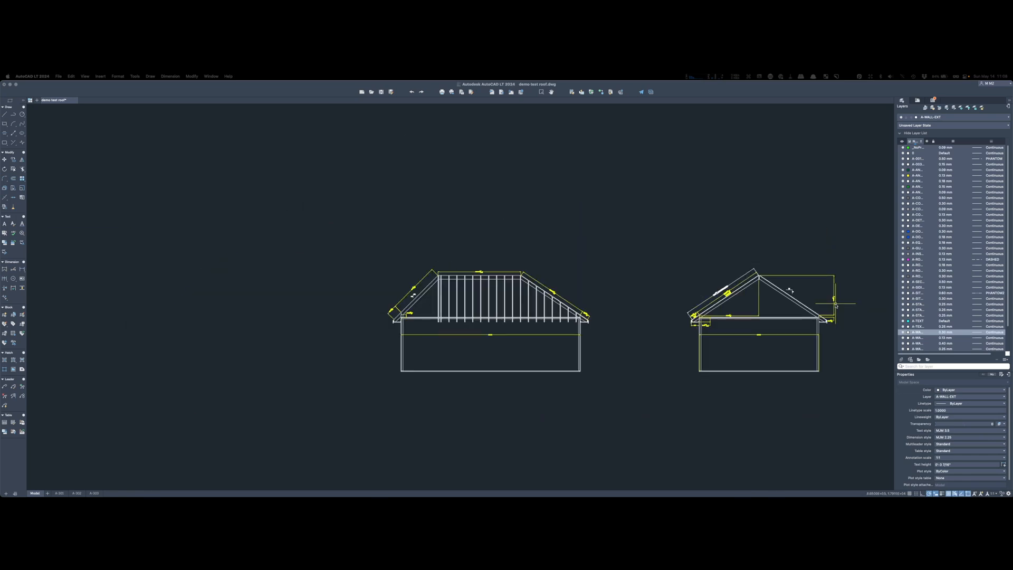
- Examine the lengthwise roof section in the AutoCAD drawing, covering the ridge length and the 12/12 end rafter's dimensions
scroll(496, 313, "up", 5)
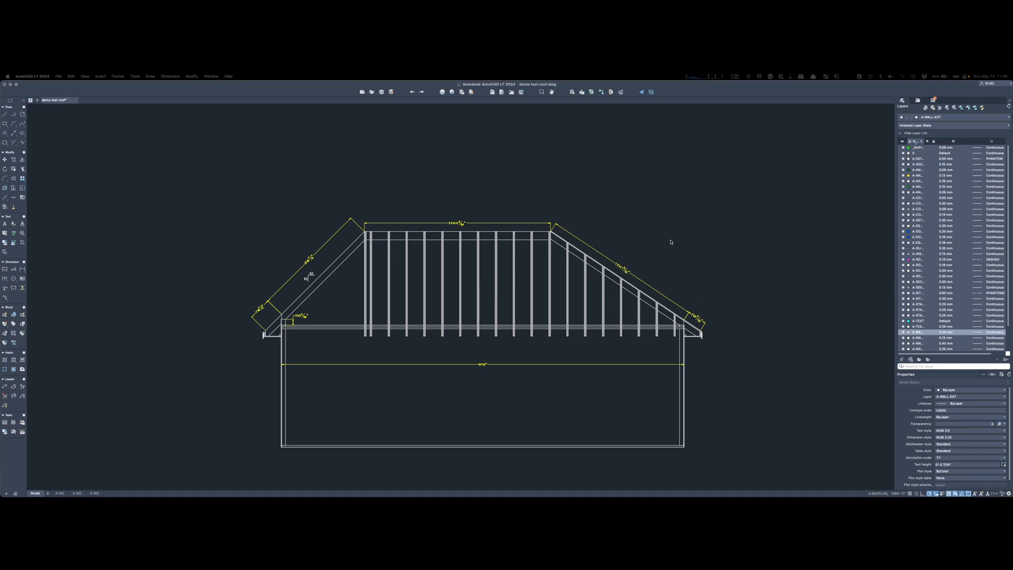
left_click(706, 92)
left_click(244, 90)
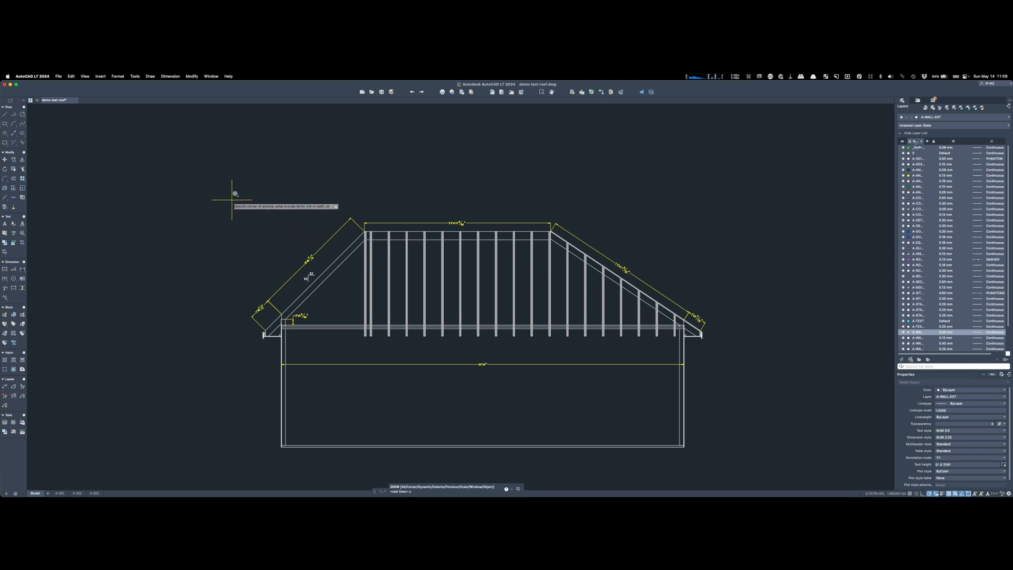
key("Escape")
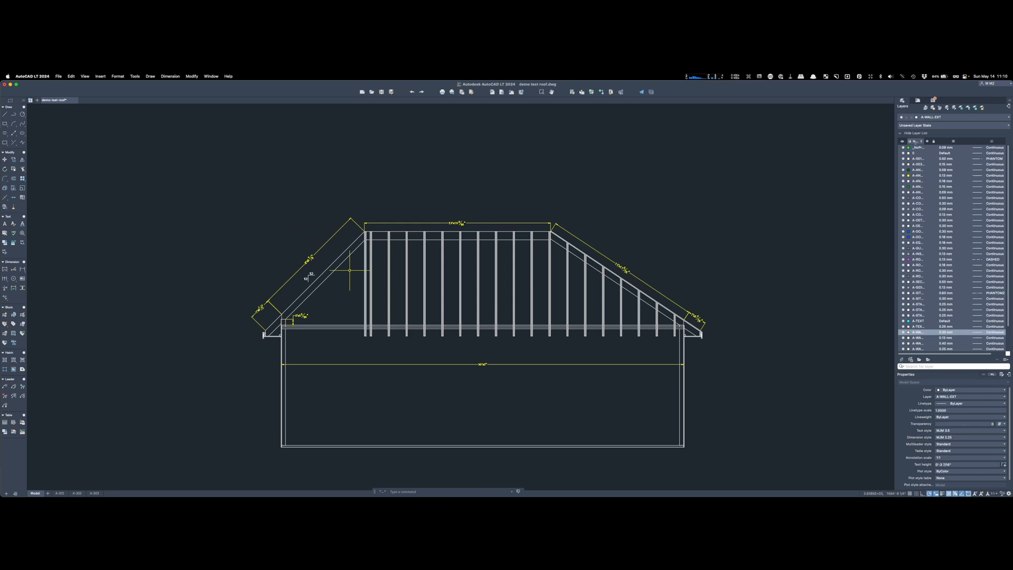
scroll(441, 303, "up", 2)
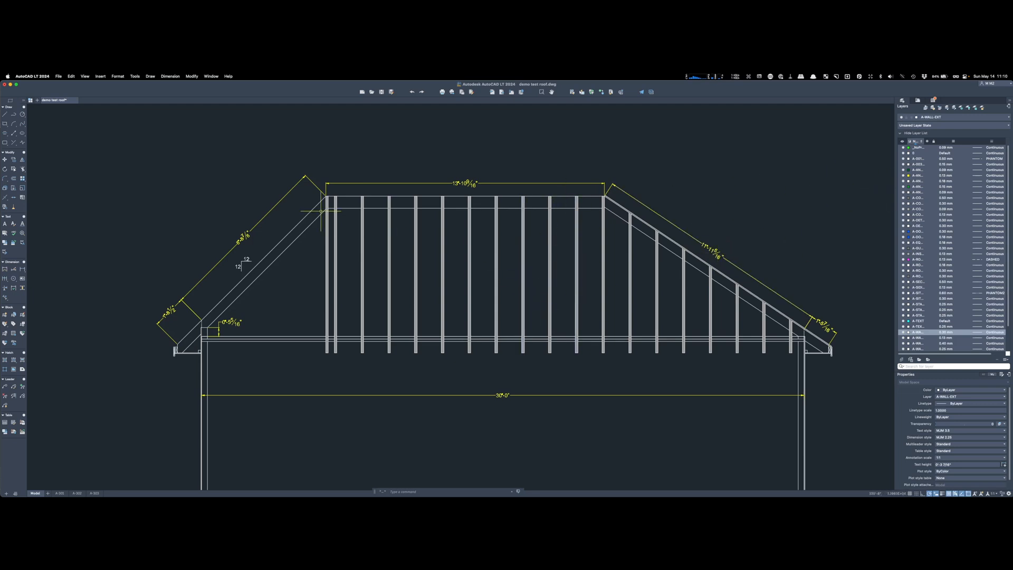
scroll(468, 182, "up", 2)
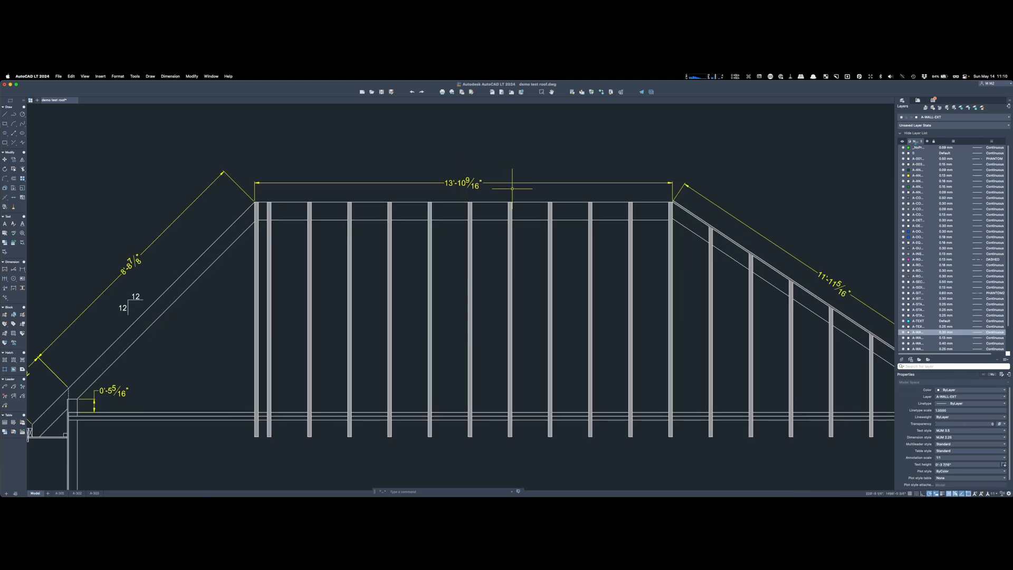
scroll(610, 169, "down", 3)
scroll(255, 251, "up", 3)
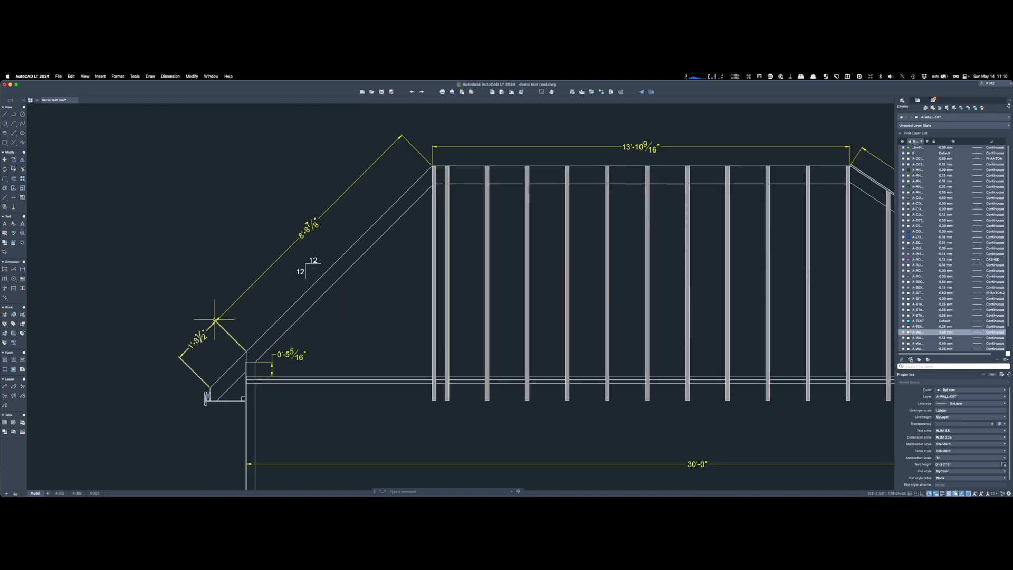
- Examine the raised wall plate and rafter tail at the eave of the section's 12/12 end
scroll(105, 331, "down", 3)
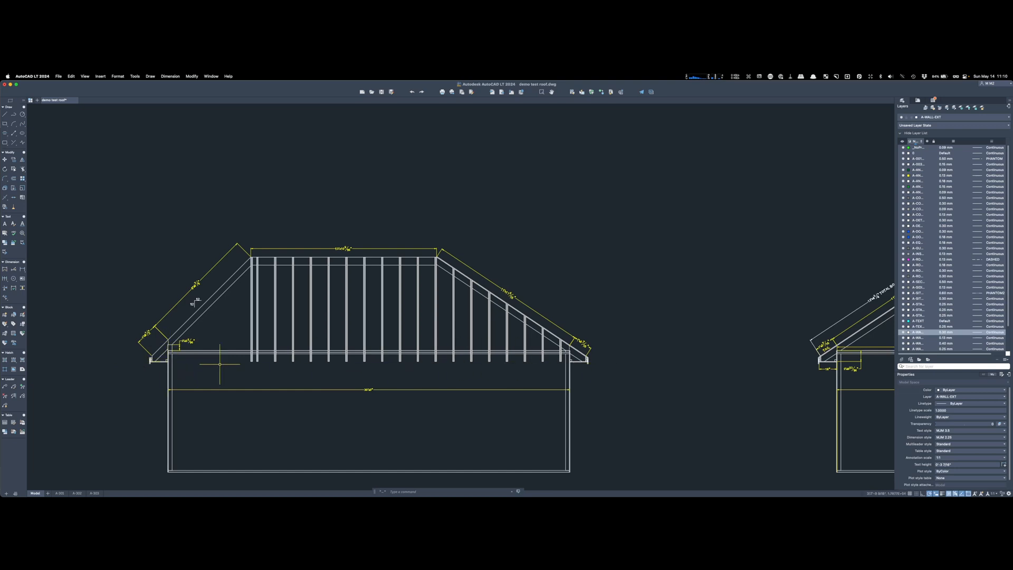
scroll(158, 359, "up", 6)
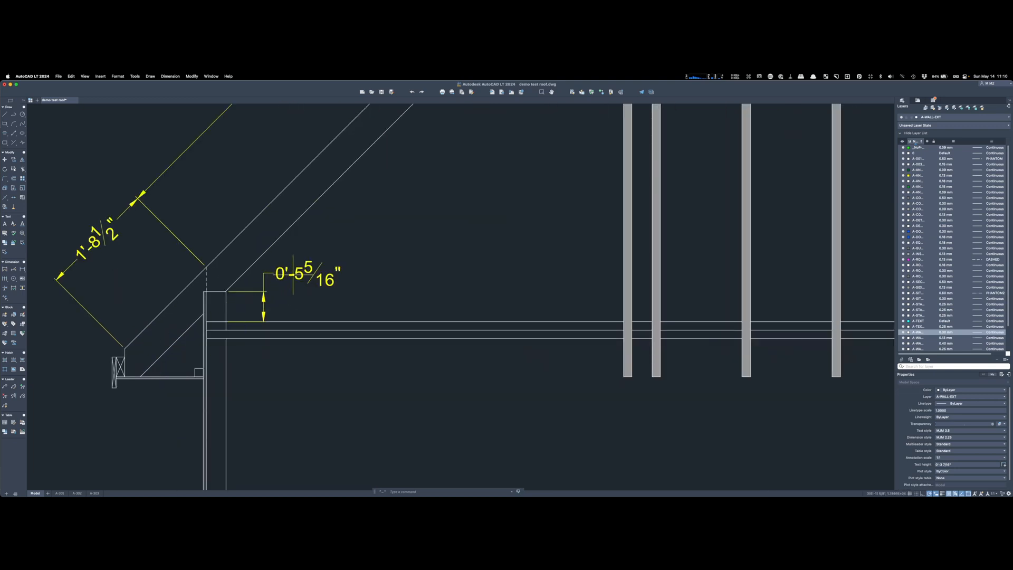
scroll(238, 290, "down", 6)
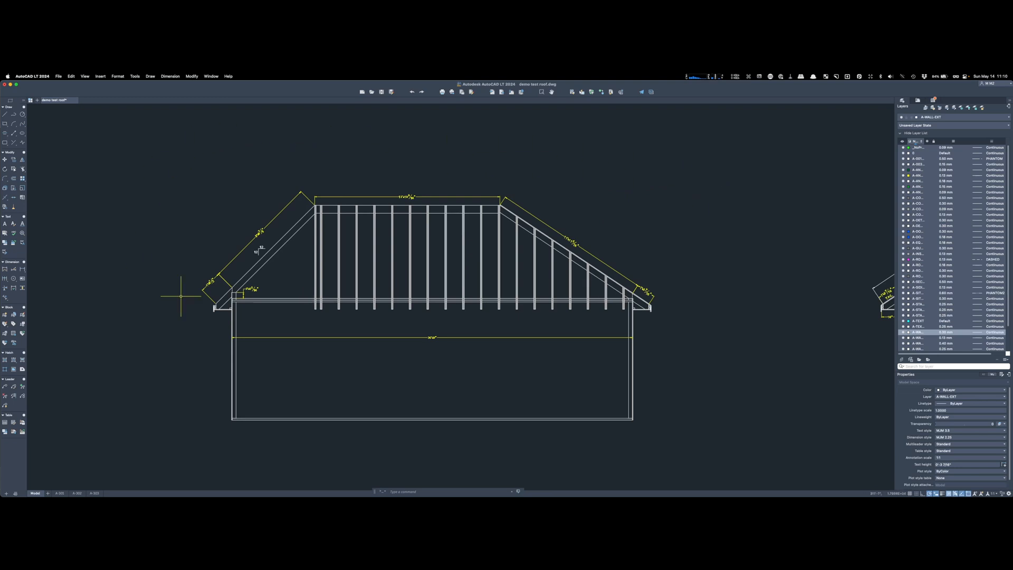
scroll(400, 211, "up", 3)
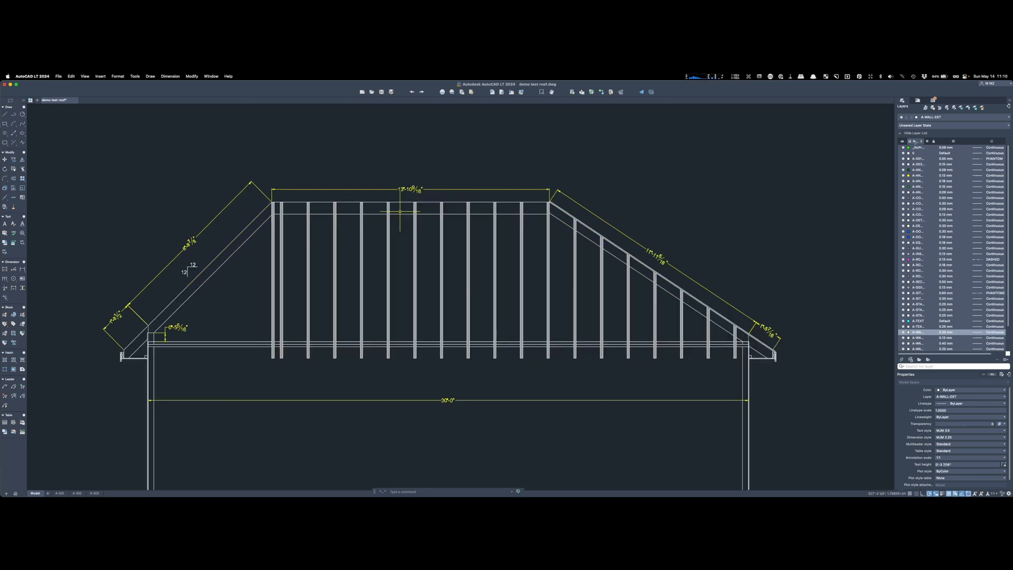
- Highlight the ridge board outline in the lengthwise section and examine where it meets the end rafters
left_click(404, 202)
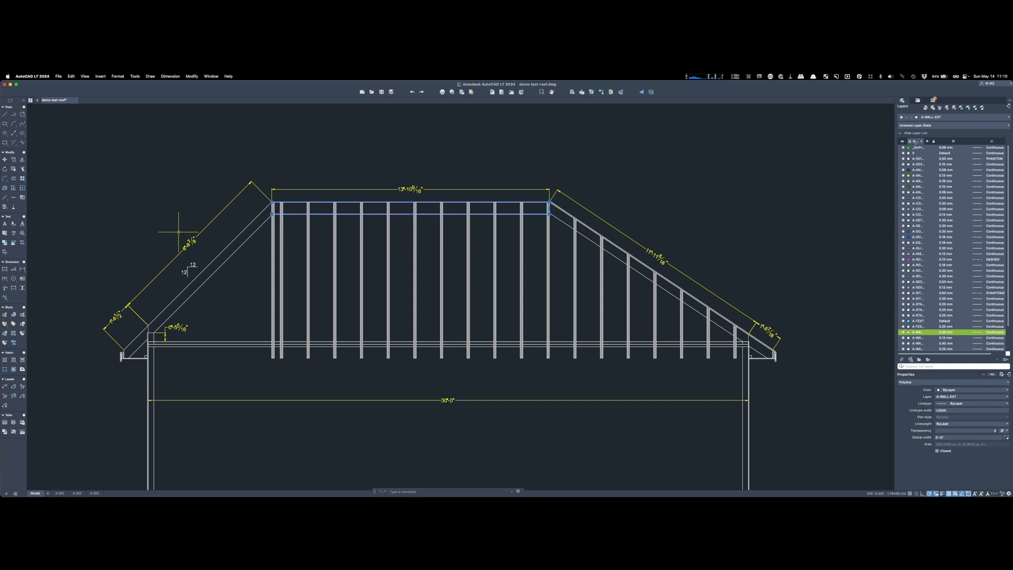
scroll(193, 320, "down", 3)
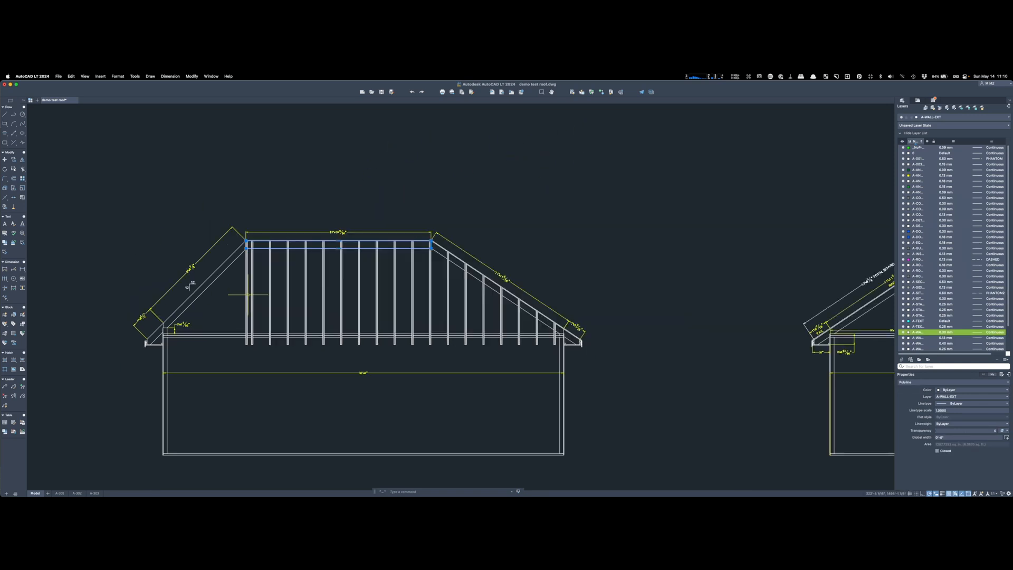
scroll(385, 240, "up", 3)
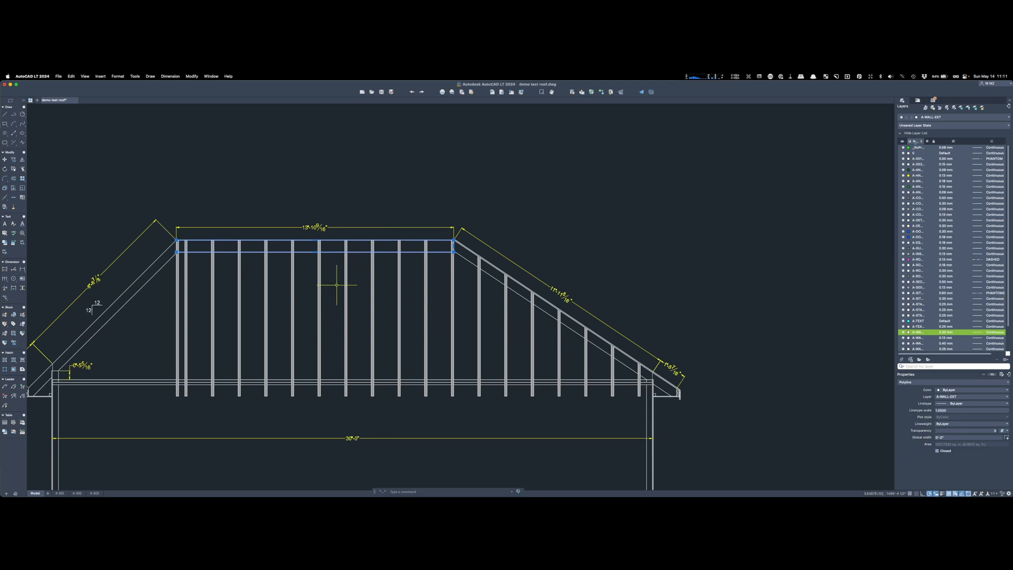
scroll(407, 251, "down", 3)
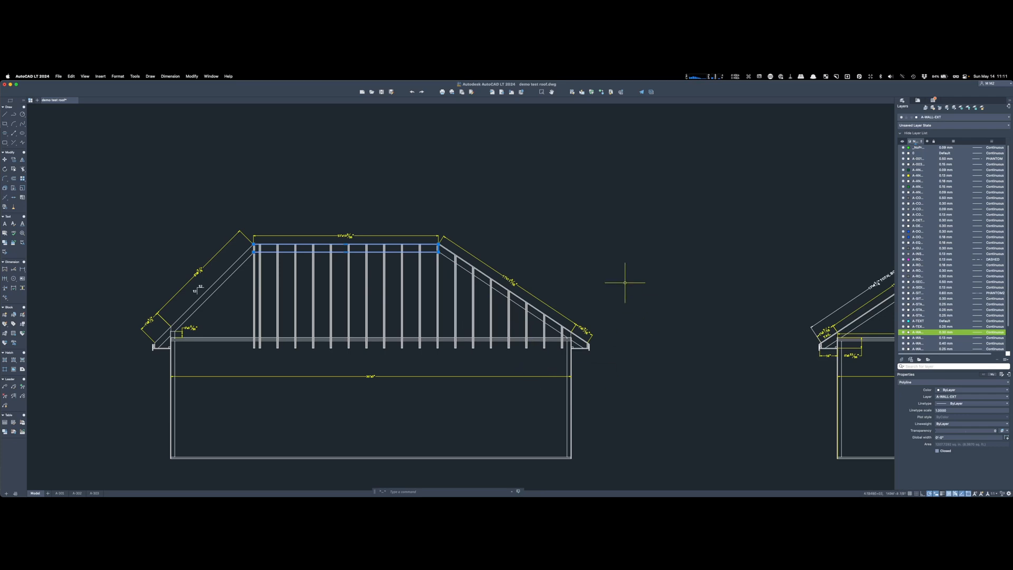
scroll(250, 310, "up", 5)
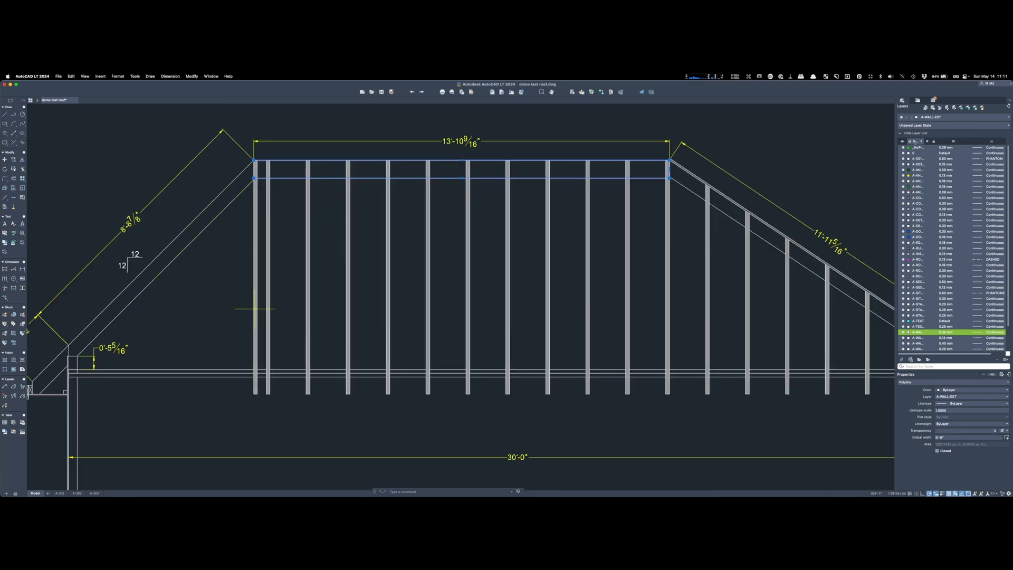
scroll(610, 305, "down", 3)
scroll(432, 305, "up", 3)
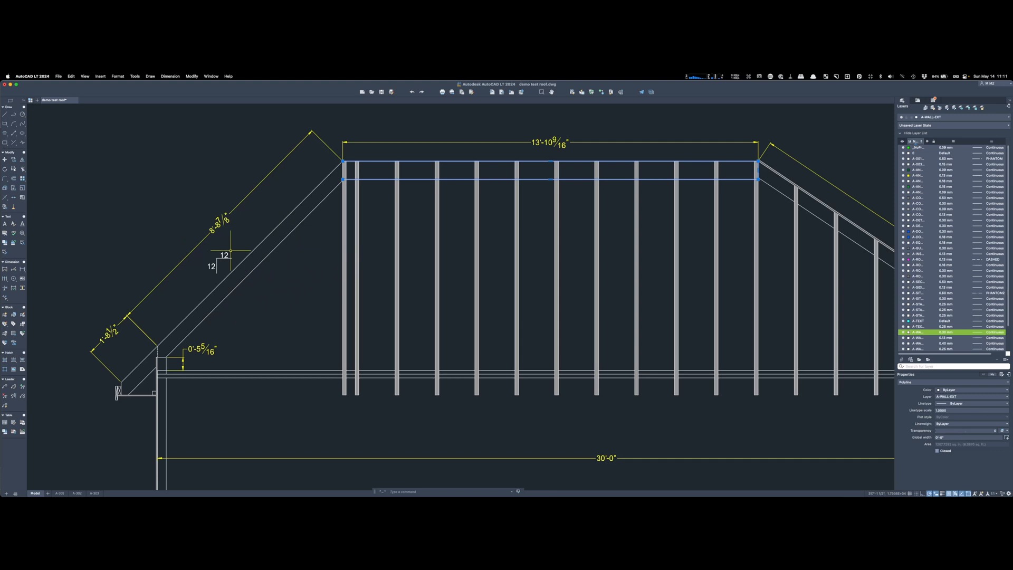
- Highlight the solid fill of the second rafter from the 12/12 end and inspect the rafter junction at the ridge end
double_click(357, 278)
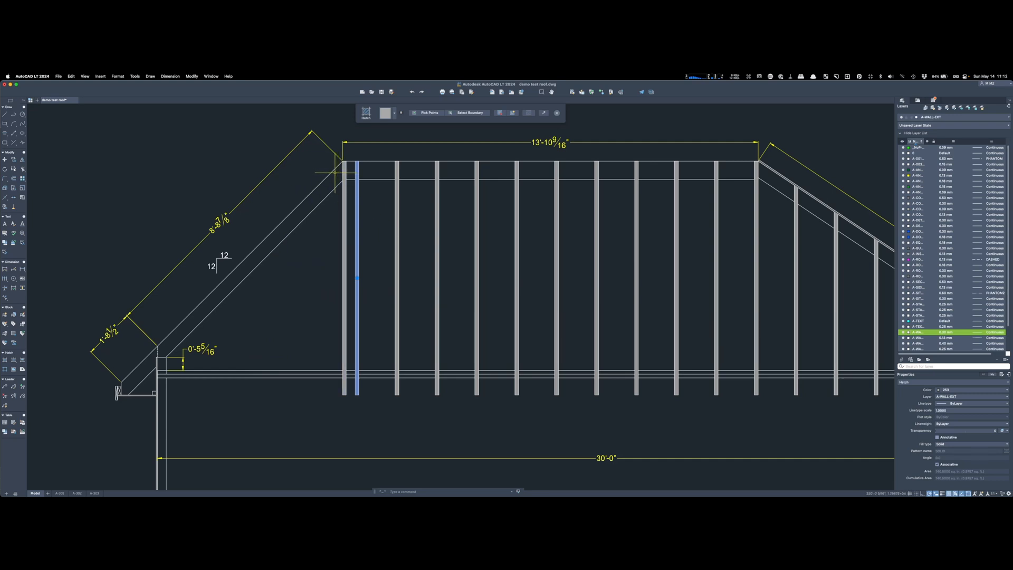
scroll(345, 161, "up", 5)
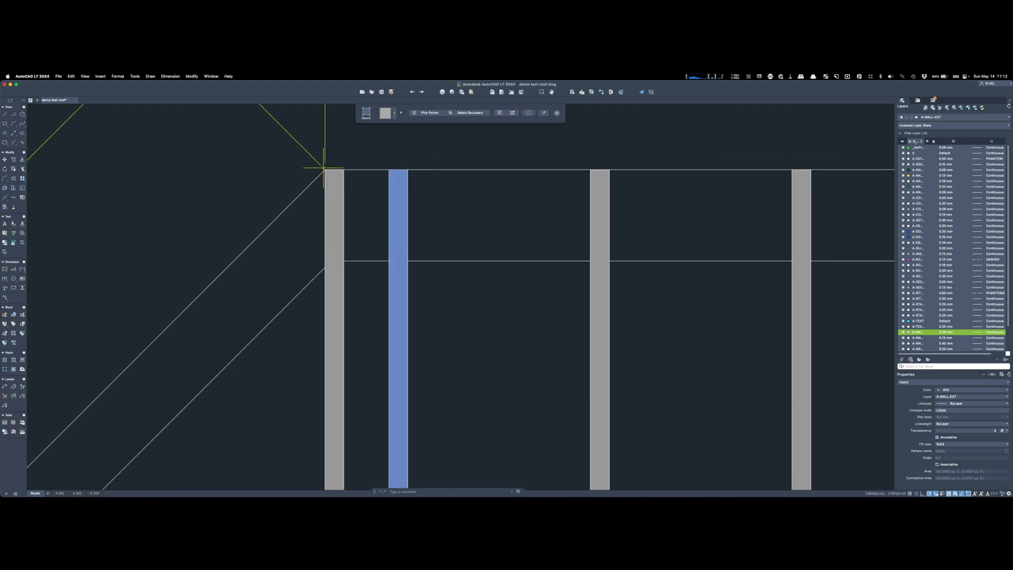
scroll(325, 170, "down", 5)
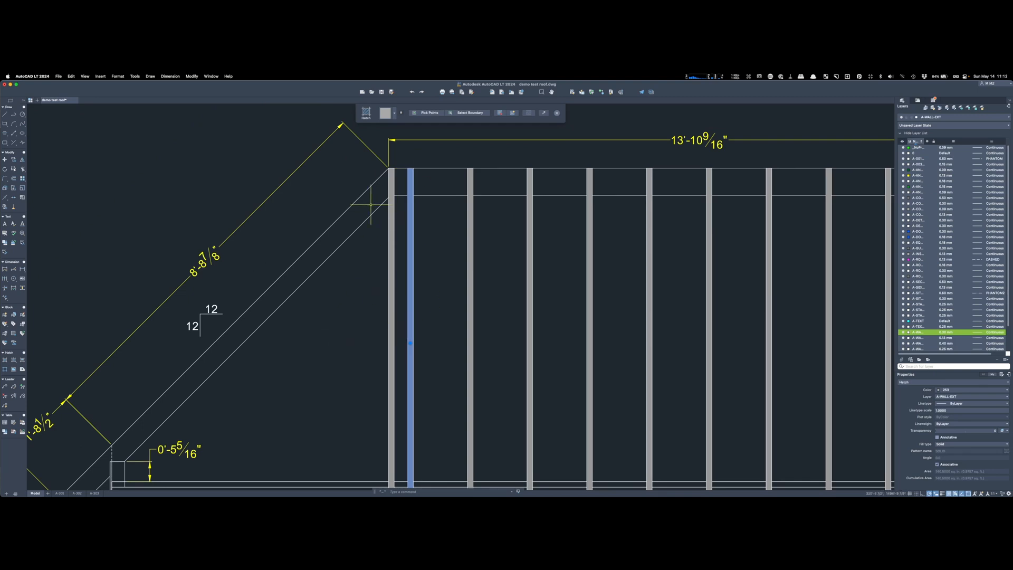
scroll(393, 206, "down", 4)
scroll(382, 252, "up", 2)
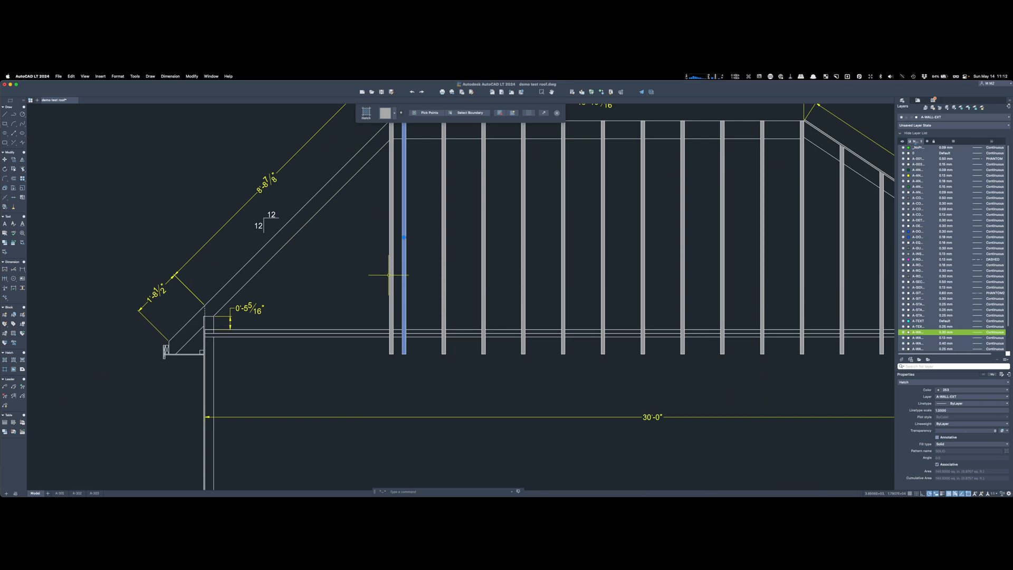
scroll(385, 259, "down", 3)
scroll(361, 242, "up", 3)
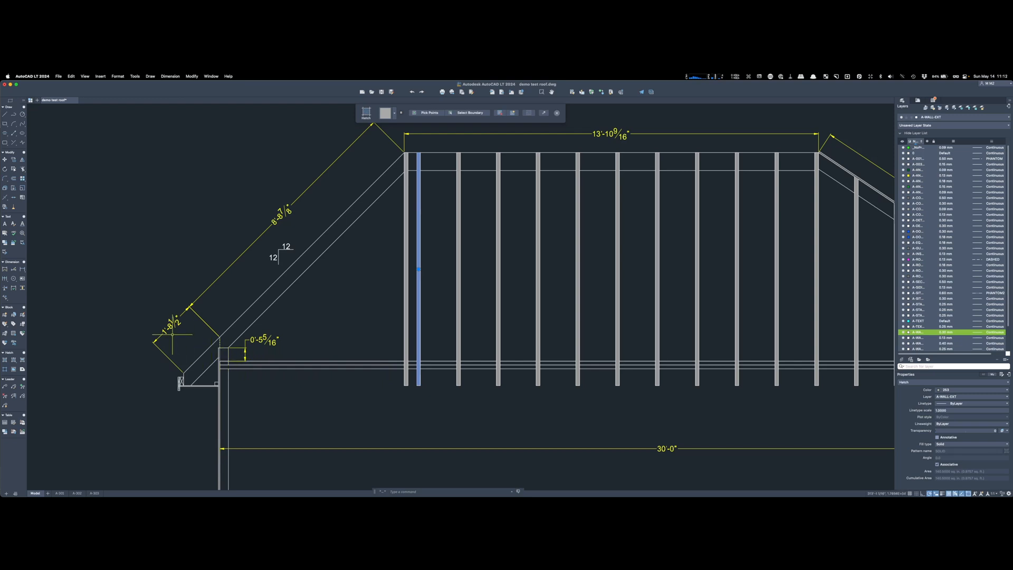
- Compare the wall bearings and eave overhangs at both ends of the lengthwise section, and clear the selection
scroll(240, 359, "down", 4)
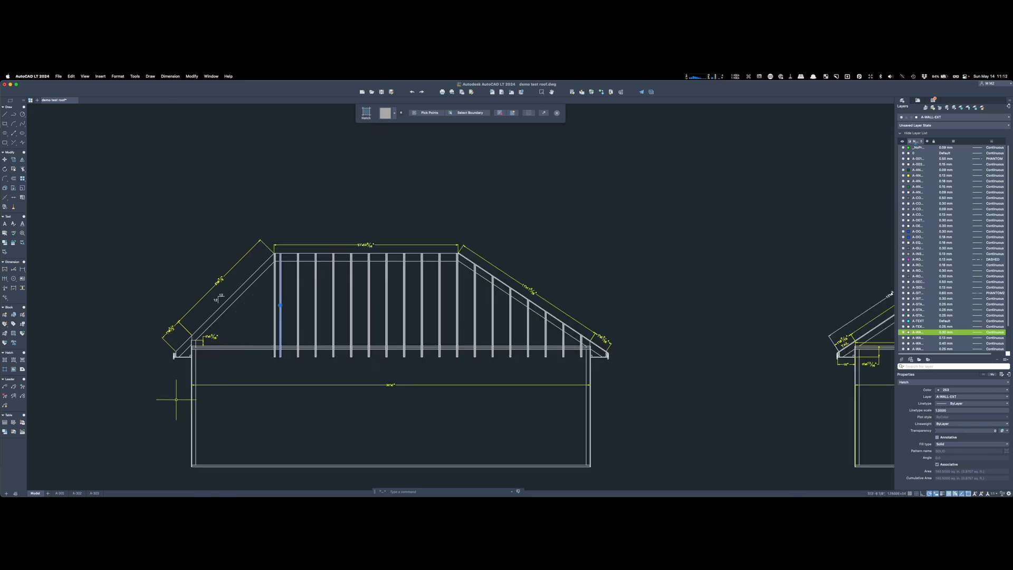
scroll(176, 400, "up", 3)
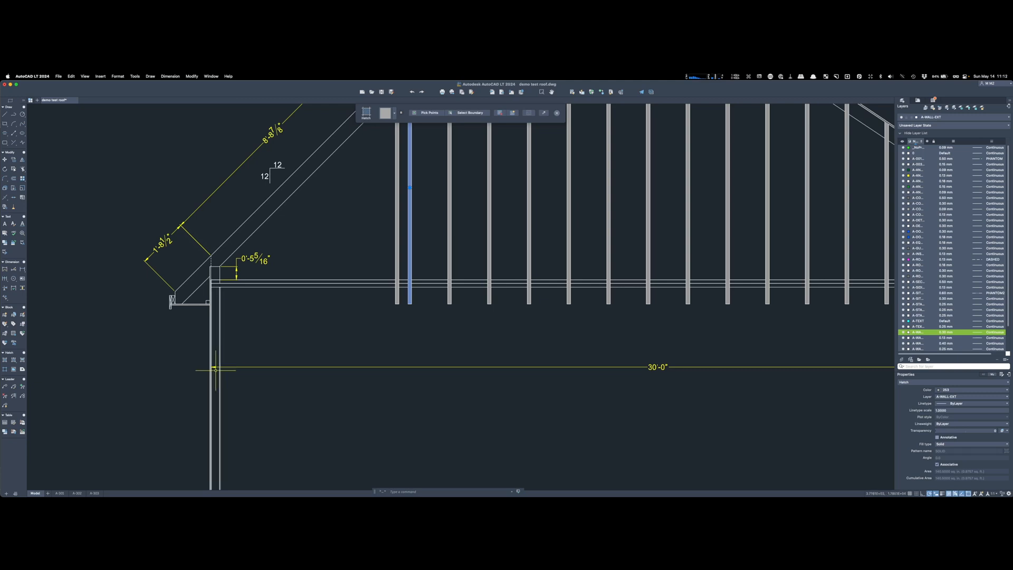
scroll(224, 351, "down", 3)
scroll(246, 293, "up", 3)
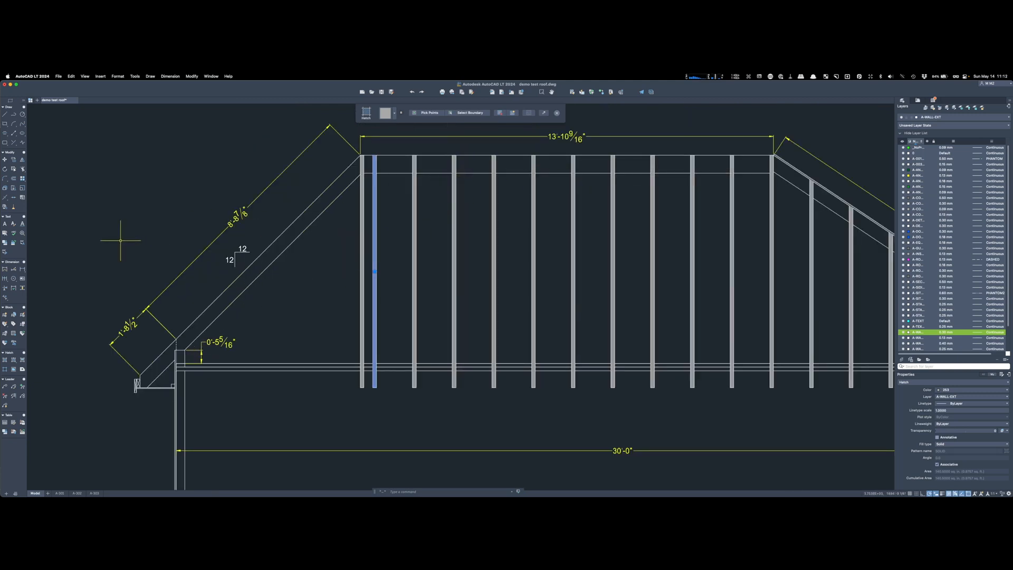
scroll(132, 236, "down", 2)
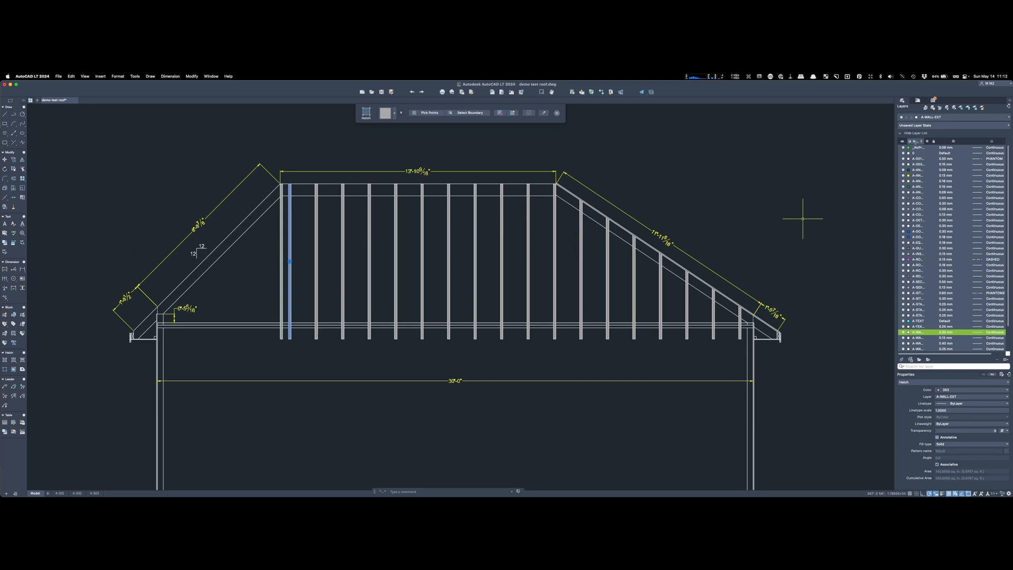
scroll(786, 332, "up", 2)
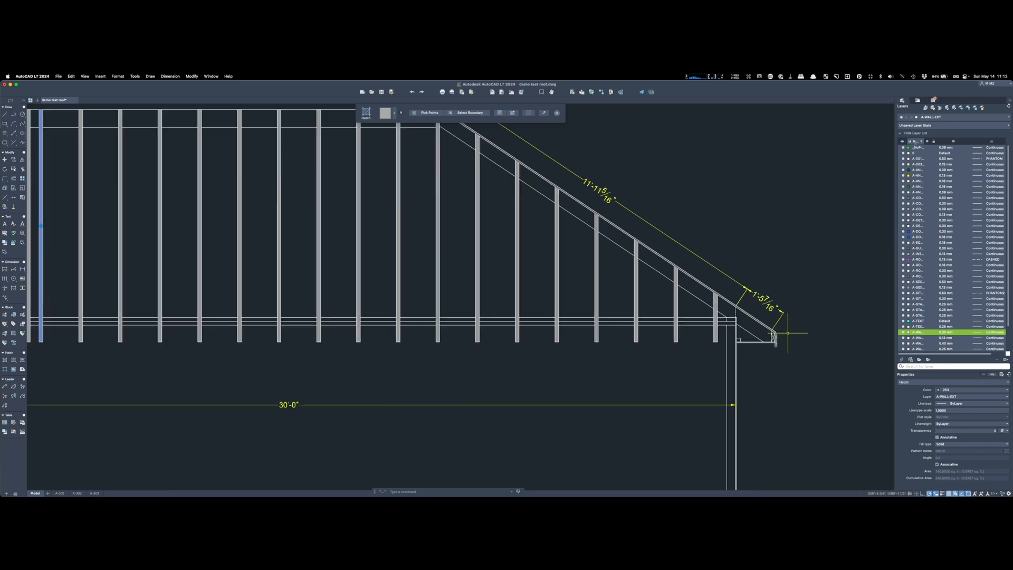
scroll(800, 384, "down", 2)
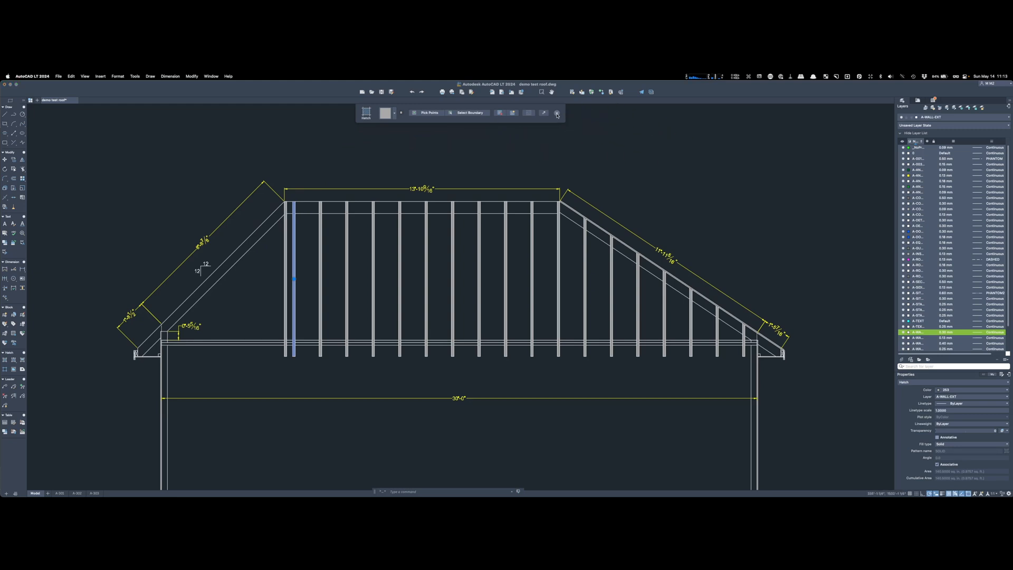
key("Escape")
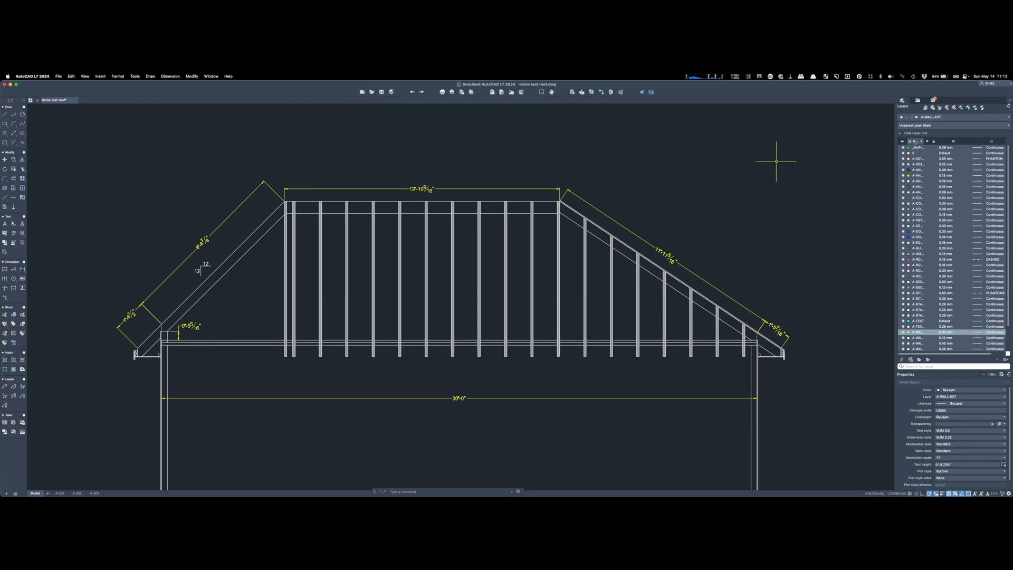